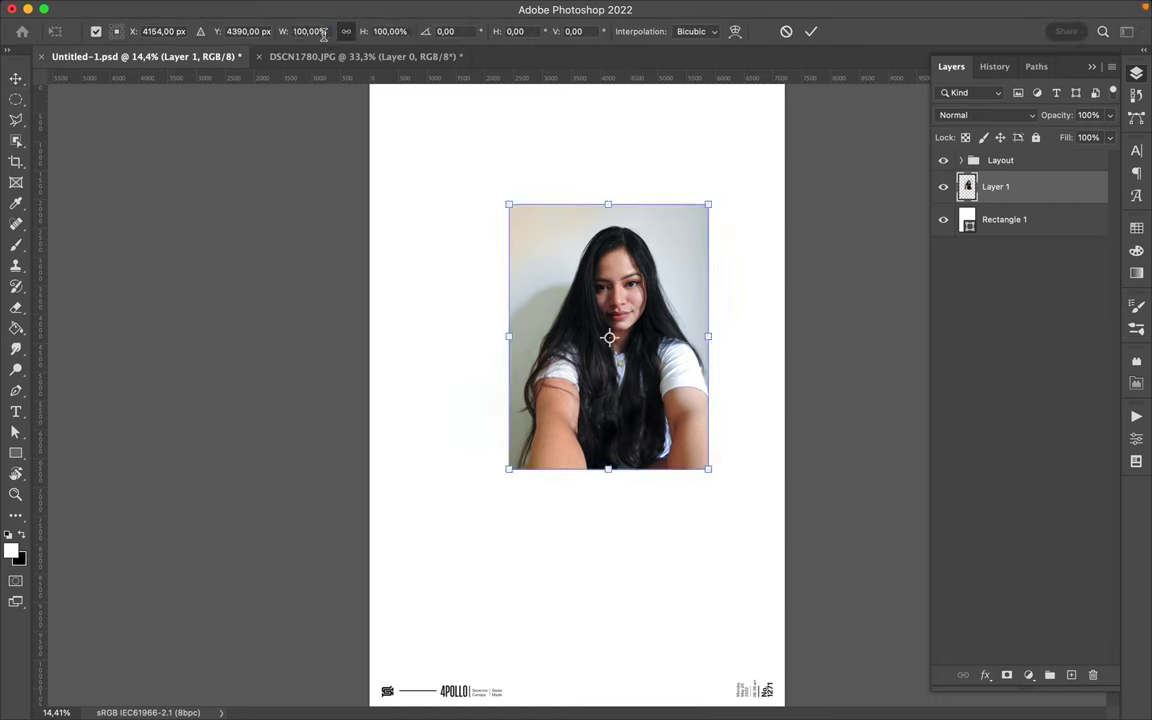
Enlarge the portrait with Free Transform and nudge it slightly into position.
{"action": "left_click_drag", "start_coordinate": [322, 31], "coordinate": [345, 31]}
{"action": "key", "text": "Return"}
{"action": "mouse_move", "coordinate": [609, 336]}
{"action": "left_mouse_down"}
{"action": "mouse_move", "coordinate": [645, 287]}
{"action": "mouse_move", "coordinate": [621, 296]}
{"action": "left_mouse_up"}
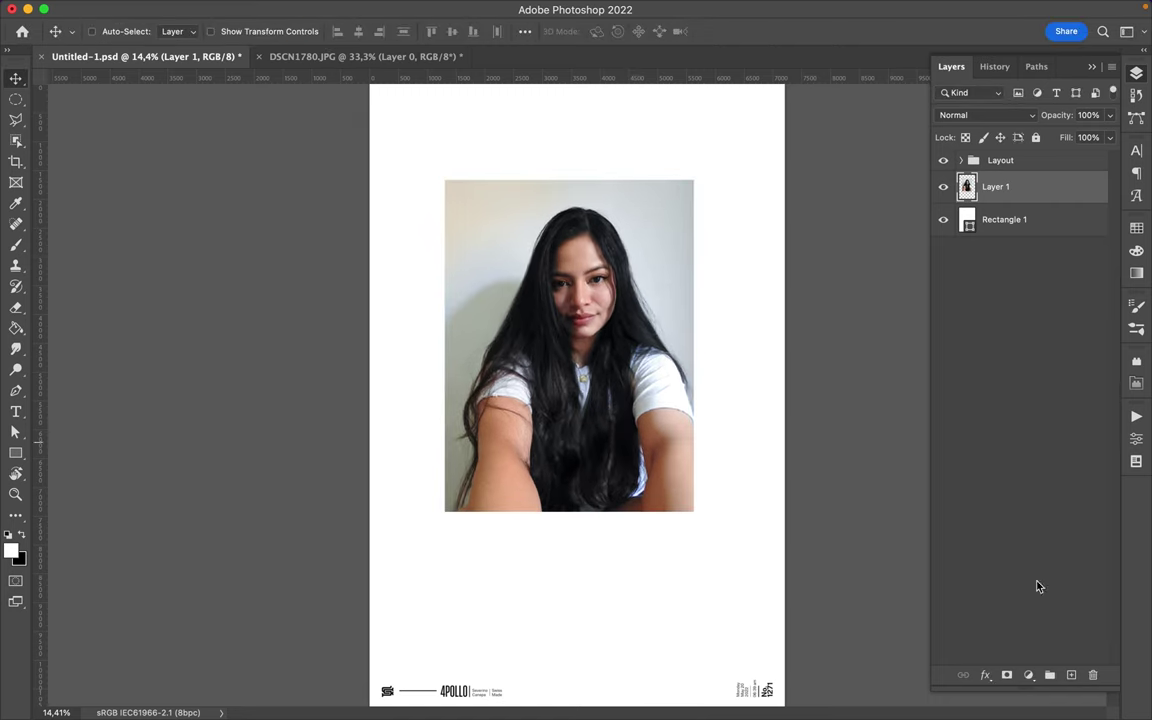
Desaturate the portrait with Hue/Saturation, brighten its highlights with Levels, and merge both down.
{"action": "left_click", "coordinate": [1028, 675]}
{"action": "left_click", "coordinate": [1024, 495]}
{"action": "left_click", "coordinate": [1136, 75]}
{"action": "left_click", "coordinate": [1026, 694]}
{"action": "left_click", "coordinate": [1045, 355]}
{"action": "left_click_drag", "start_coordinate": [1099, 568], "coordinate": [1095, 569]}
{"action": "left_click", "coordinate": [1136, 73]}
{"action": "key", "text": "super+e"}
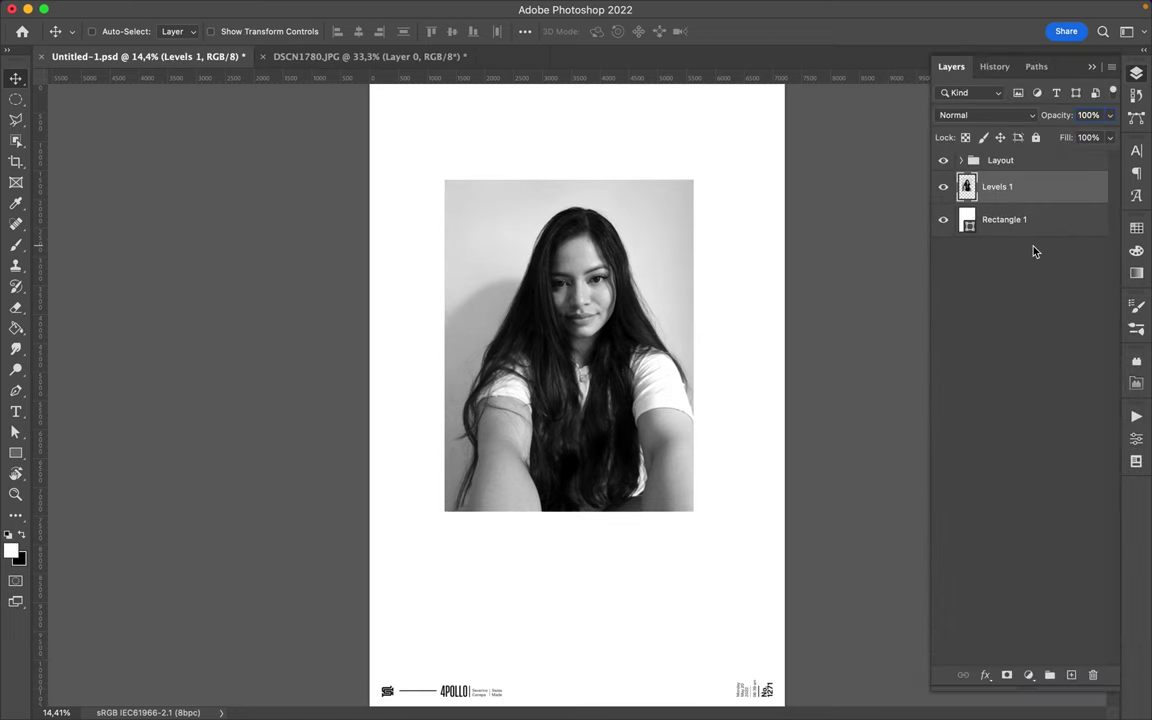
Zoom out to show the whole poster and bring up the brush presets.
{"action": "key", "text": "super+minus"}
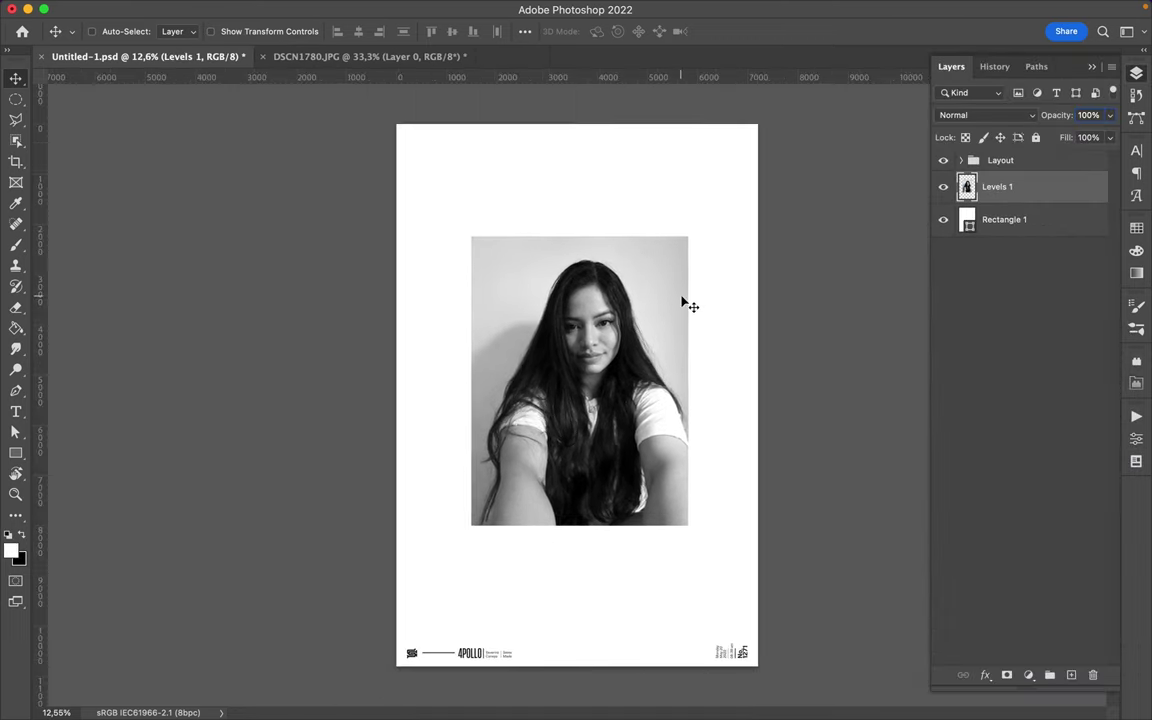
{"action": "key", "text": "b"}
{"action": "right_click", "coordinate": [671, 247]}
Try a rough marker brush on the photo's left edge, then undo the stray stroke.
{"action": "left_click", "coordinate": [616, 404]}
{"action": "left_click", "coordinate": [663, 686]}
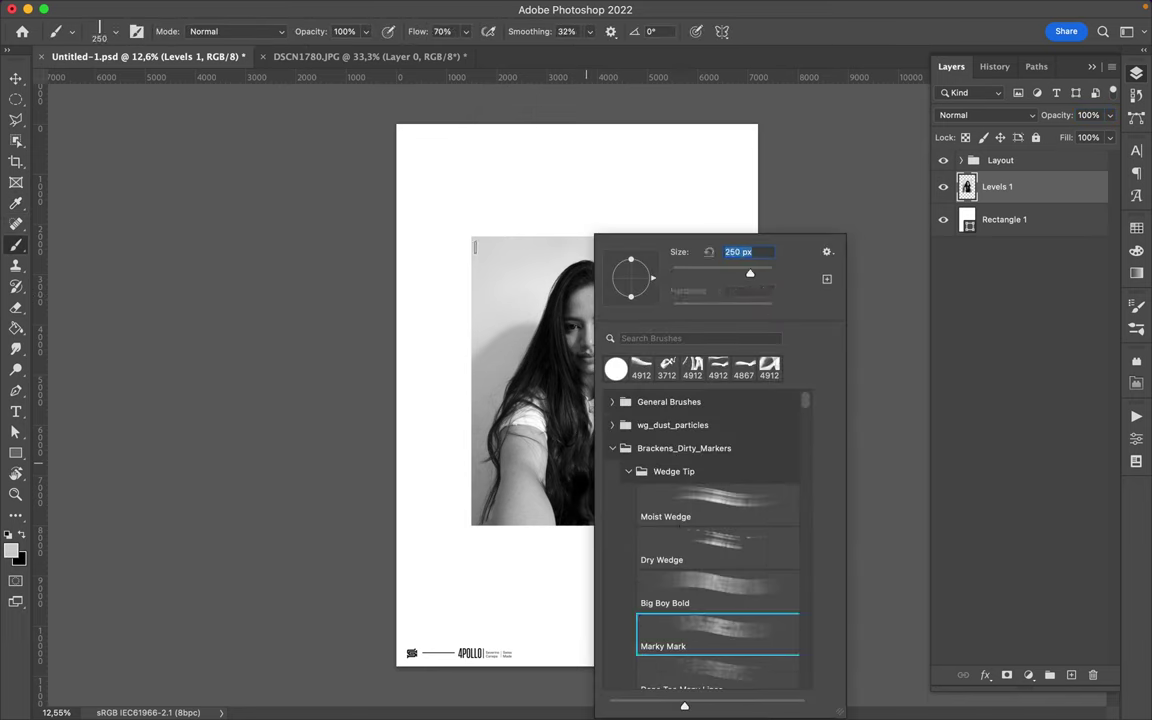
{"action": "left_click_drag", "start_coordinate": [472, 245], "coordinate": [472, 375]}
{"action": "key", "text": "super+z"}
On a new layer, fill the white gap at the photo's right edge.
{"action": "key", "text": "super+shift+alt+n"}
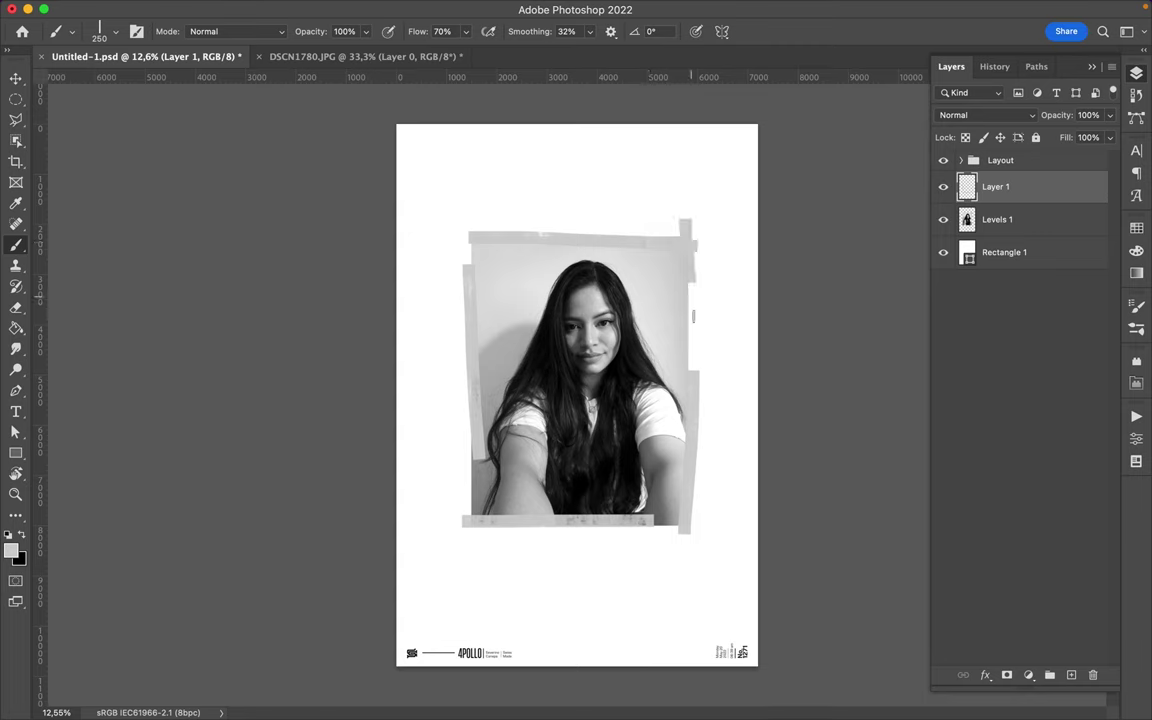
{"action": "left_click_drag", "start_coordinate": [693, 316], "coordinate": [693, 292]}
{"action": "key", "text": "v"}
{"action": "key", "text": "s"}
{"action": "left_click", "coordinate": [541, 424], "text": "alt"}
Select the DryBrush1 brush from the dry brush set.
{"action": "key", "text": "b"}
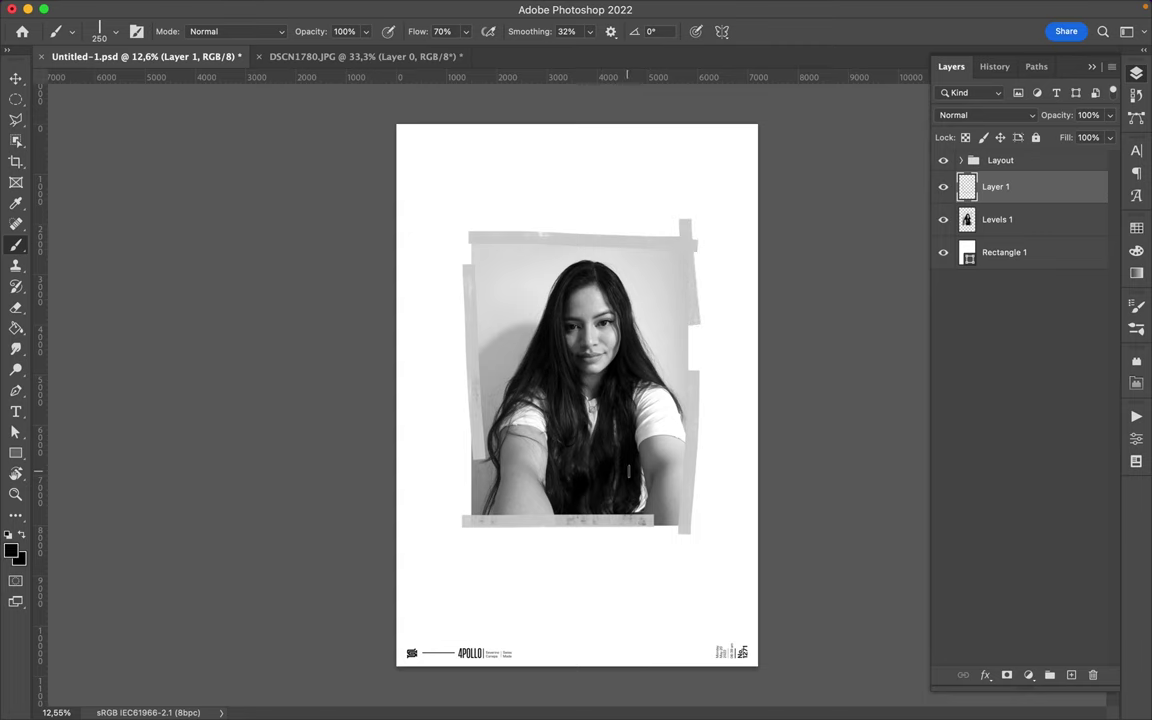
{"action": "right_click", "coordinate": [640, 240]}
{"action": "left_click", "coordinate": [654, 564]}
{"action": "left_click", "coordinate": [654, 587]}
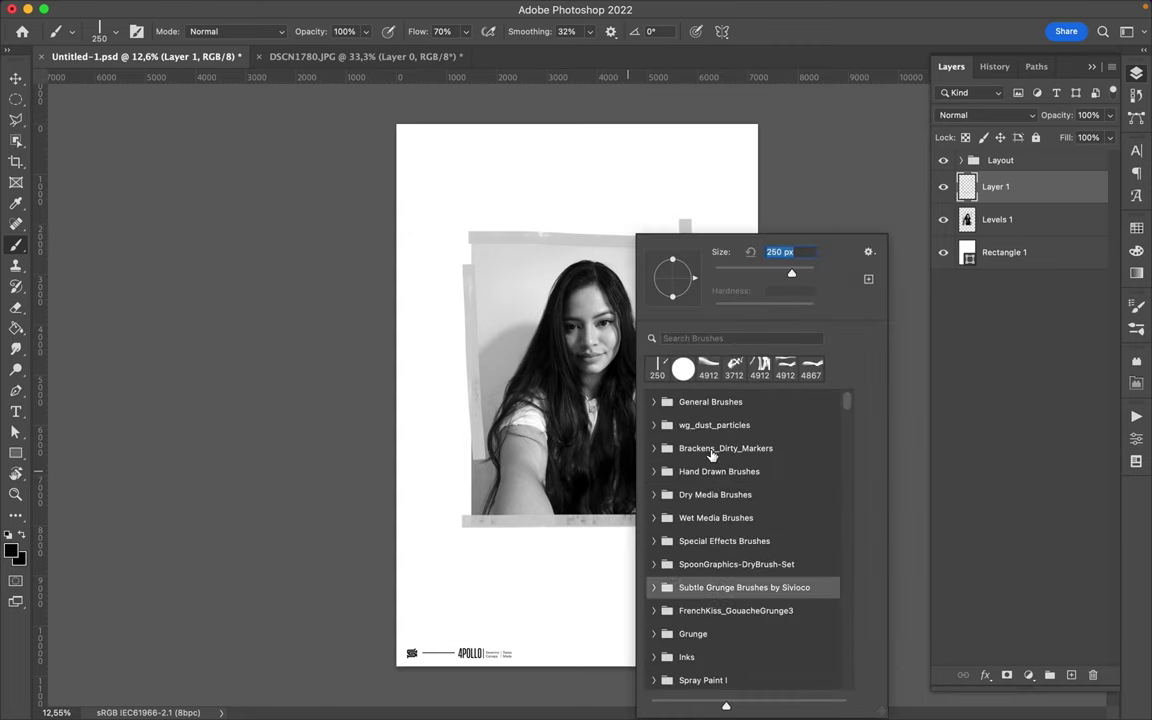
{"action": "scroll", "coordinate": [660, 520], "scroll_direction": "down", "scroll_amount": 3}
{"action": "left_click", "coordinate": [656, 494]}
{"action": "left_click", "coordinate": [750, 520]}
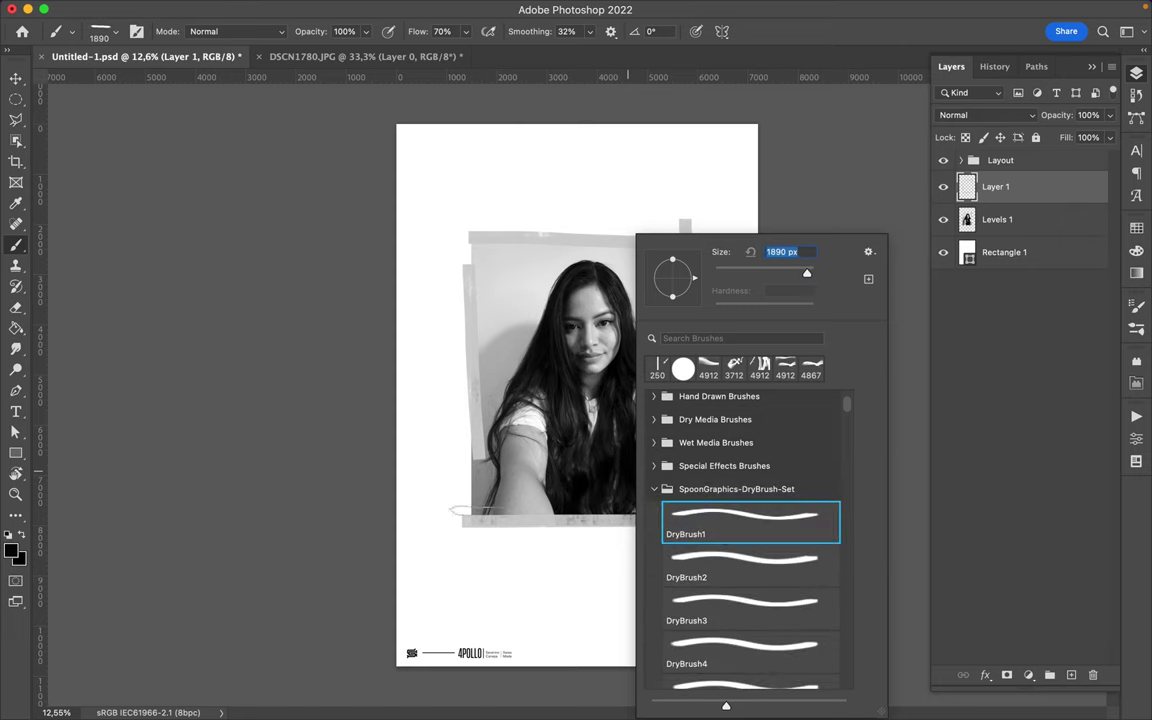
Set flow and smoothing to 100% and dab black paint at the photo's bottom-left.
{"action": "key", "text": "Return"}
{"action": "left_click_drag", "start_coordinate": [465, 31], "coordinate": [510, 50]}
{"action": "left_click_drag", "start_coordinate": [590, 31], "coordinate": [640, 50]}
{"action": "left_click", "coordinate": [496, 511]}
Extend the black dry-brush stroke along the photo's bottom edge.
{"action": "right_click", "coordinate": [580, 512]}
{"action": "right_click", "coordinate": [620, 512]}
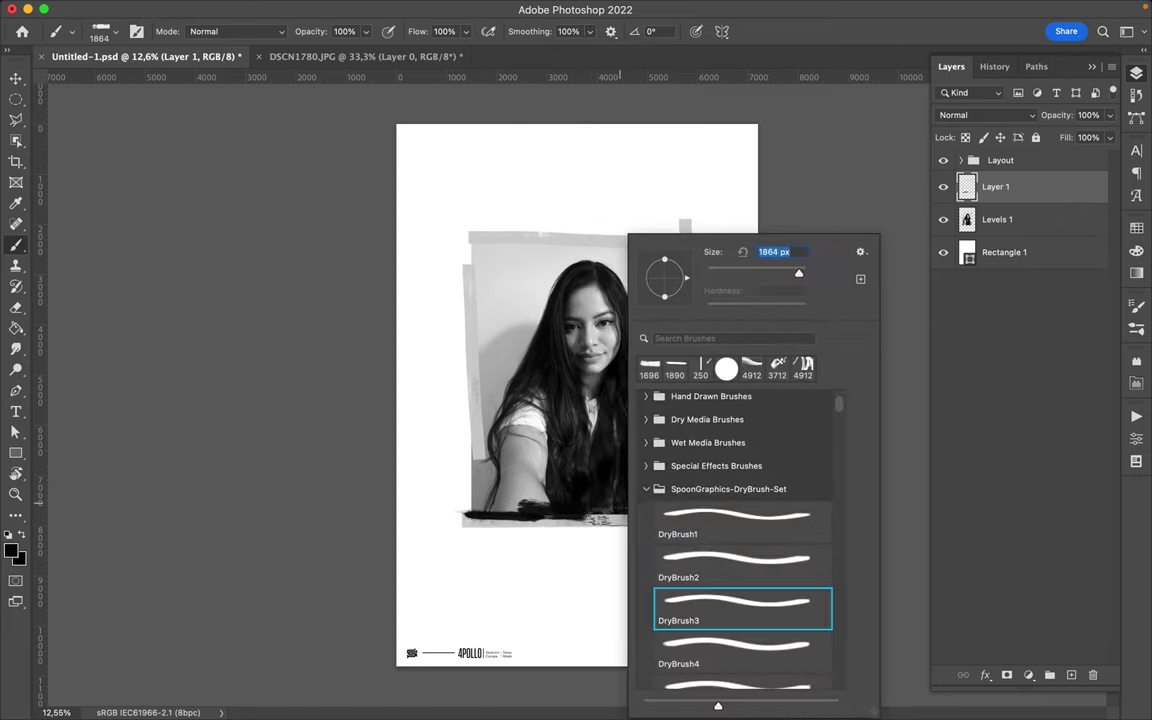
{"action": "right_click", "coordinate": [672, 512]}
{"action": "left_click_drag", "start_coordinate": [600, 515], "coordinate": [690, 520]}
{"action": "key", "text": "v"}
{"action": "right_click", "coordinate": [680, 530]}
{"action": "key", "text": "Escape"}
{"action": "key", "text": "b"}
Switch to a slightly smaller Subtle Grunge brush.
{"action": "scroll", "coordinate": [800, 560], "scroll_direction": "down", "scroll_amount": 5}
{"action": "left_click", "coordinate": [784, 578]}
{"action": "key", "text": "Return"}
{"action": "left_click_drag", "start_coordinate": [715, 404], "coordinate": [700, 540]}
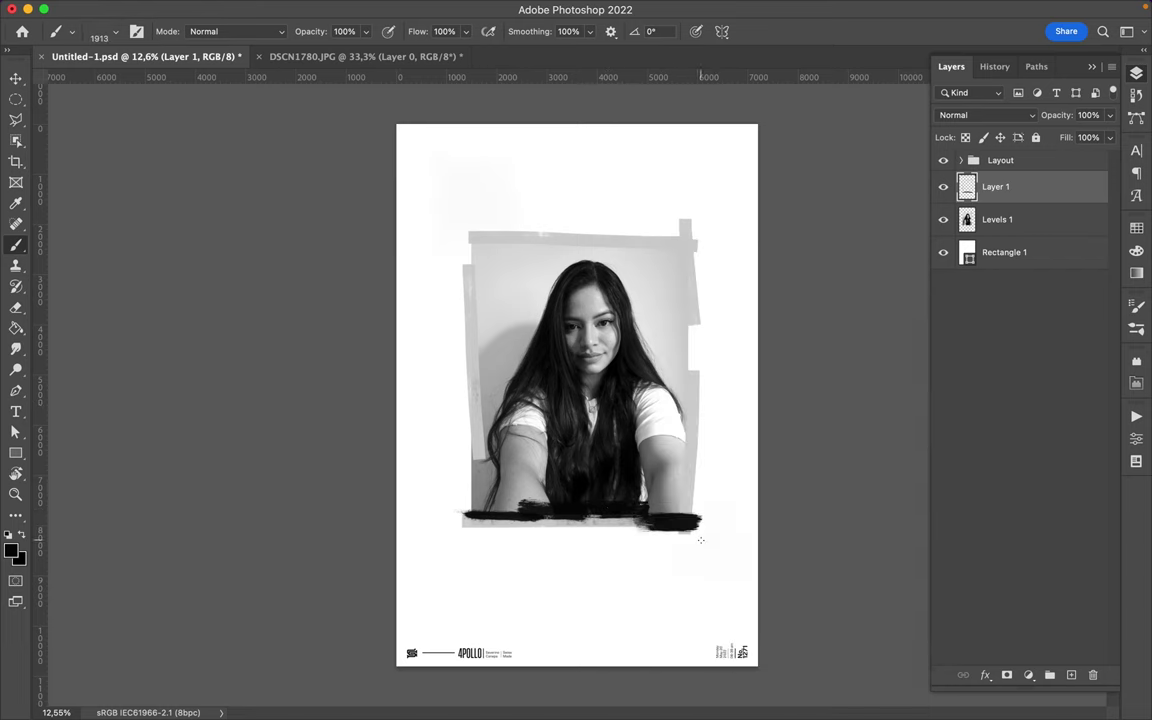
Stamp a large black scribble at the top-left using the 99 scribble preset.
{"action": "right_click", "coordinate": [680, 530]}
{"action": "scroll", "coordinate": [798, 579], "scroll_direction": "down", "scroll_amount": 5}
{"action": "scroll", "coordinate": [798, 579], "scroll_direction": "down", "scroll_amount": 5}
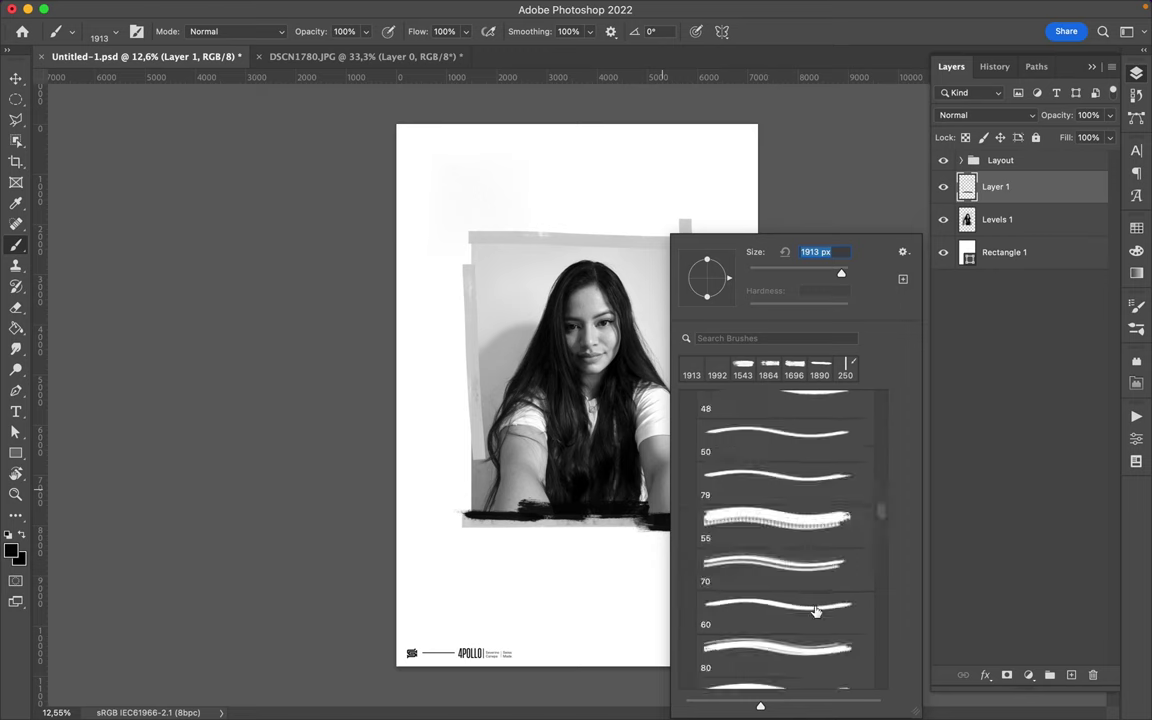
{"action": "scroll", "coordinate": [798, 579], "scroll_direction": "down", "scroll_amount": 5}
{"action": "left_click", "coordinate": [798, 570]}
{"action": "left_click", "coordinate": [490, 232]}
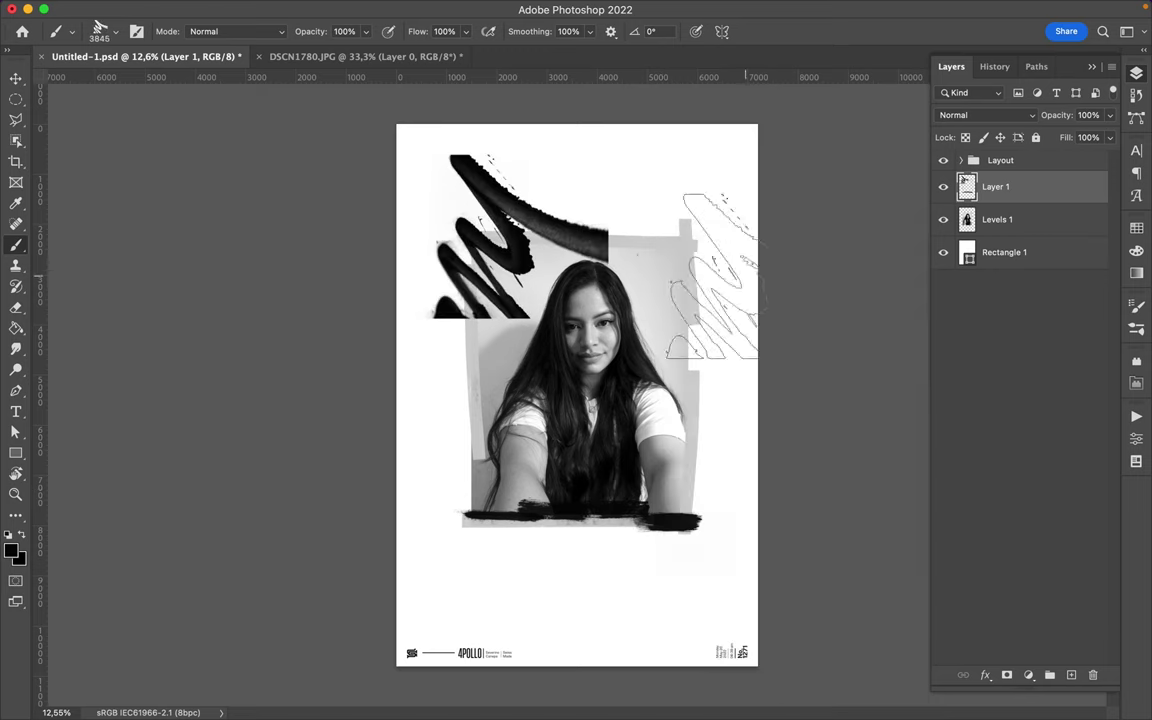
Stamp a black M-shaped scribble at the lower left.
{"action": "right_click", "coordinate": [740, 345]}
{"action": "left_click", "coordinate": [638, 339]}
{"action": "left_click", "coordinate": [510, 512]}
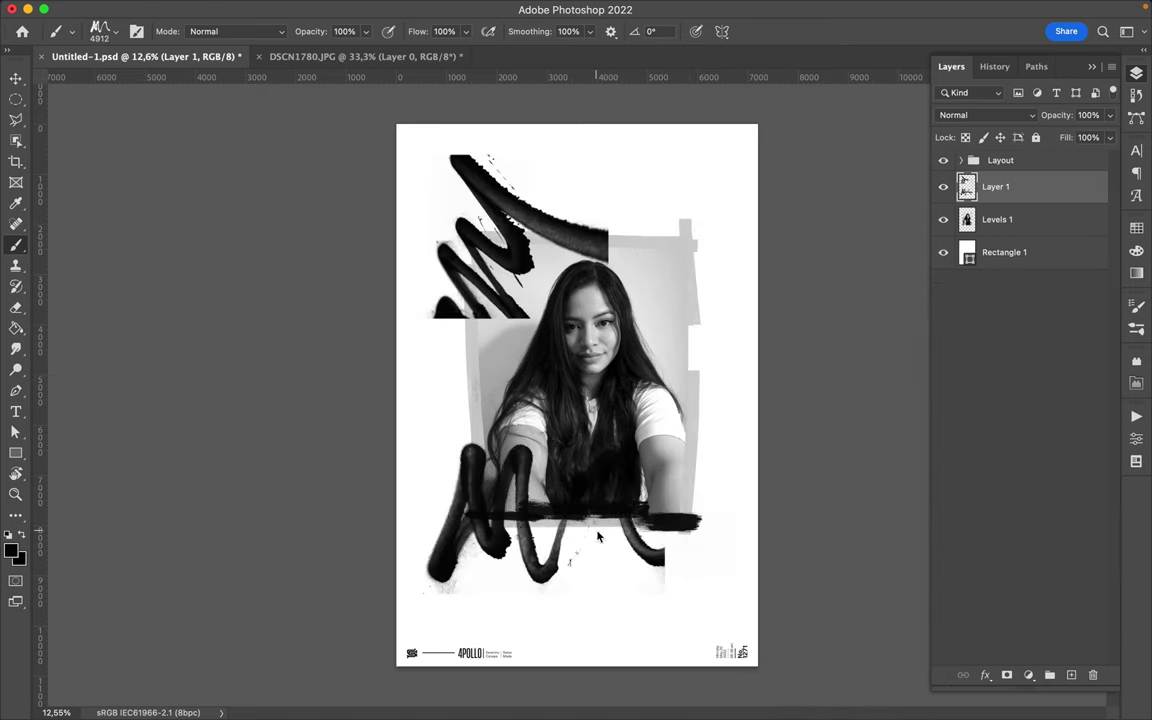
{"action": "right_click", "coordinate": [555, 415]}
{"action": "key", "text": "Escape"}
Add Layer 2 beneath the portrait and stamp a light grey scribble at top-right.
{"action": "double_click", "coordinate": [1029, 252]}
{"action": "left_click", "coordinate": [1085, 147]}
{"action": "left_click", "coordinate": [1071, 675]}
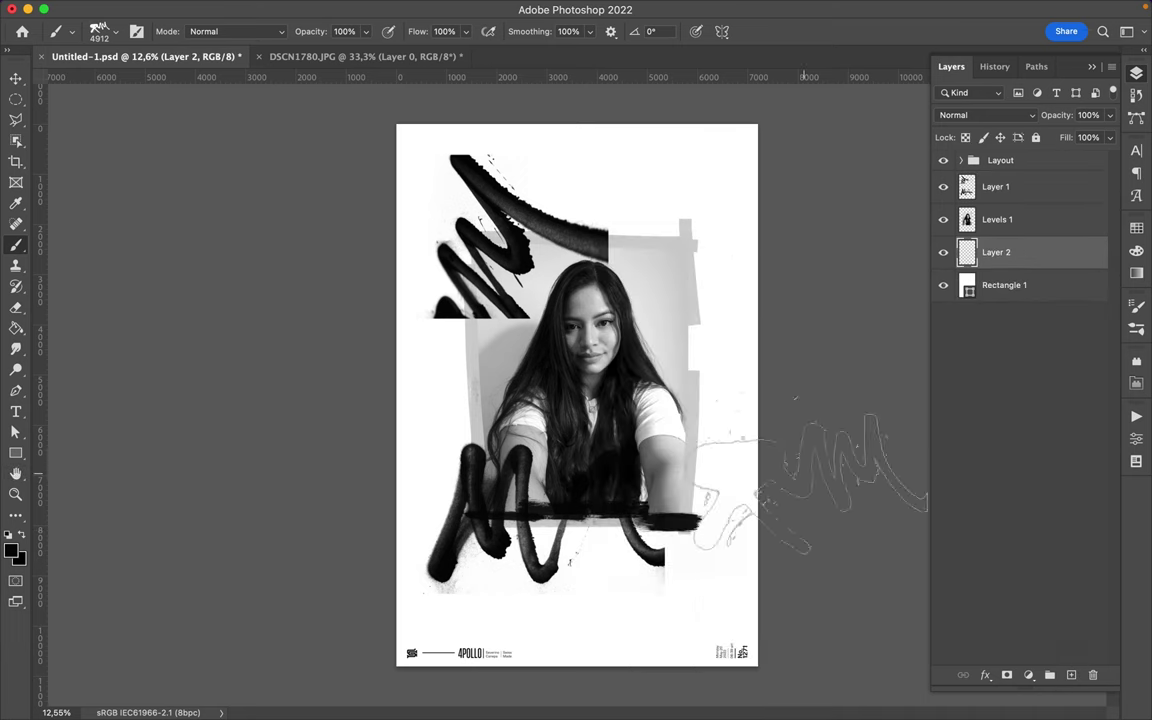
{"action": "left_click", "coordinate": [1136, 228]}
{"action": "left_click", "coordinate": [966, 268]}
{"action": "left_click", "coordinate": [682, 283]}
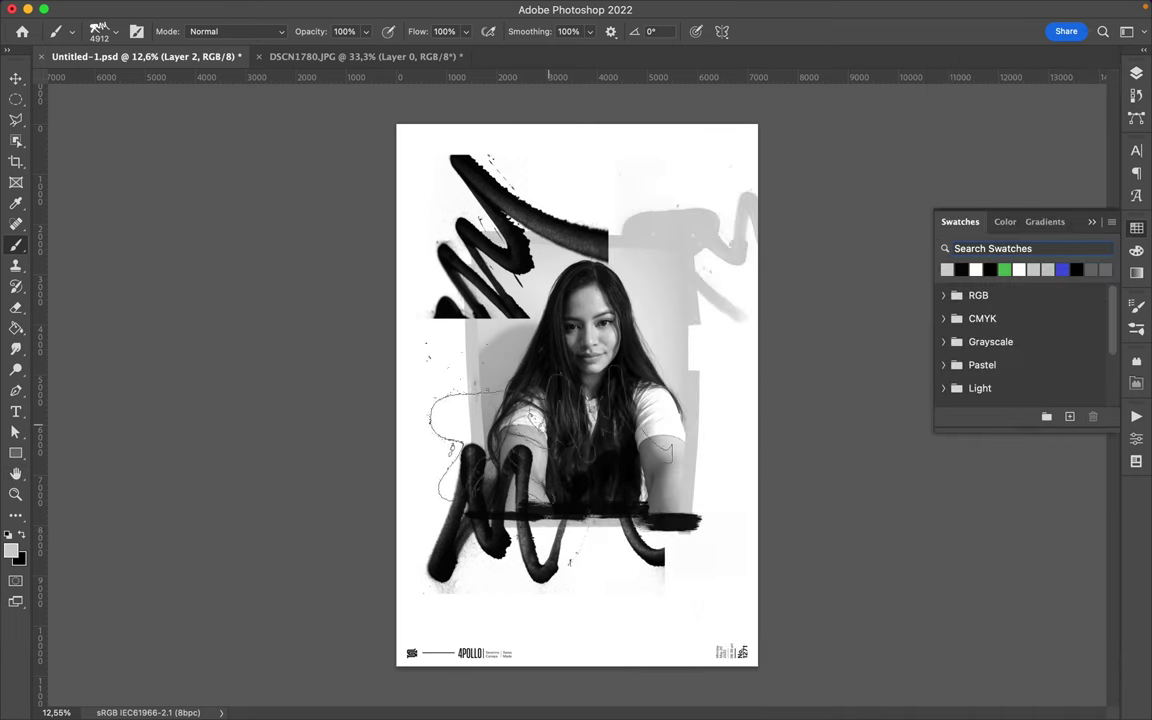
Switch through the 80 and 32 brush presets for the grey strokes.
{"action": "right_click", "coordinate": [557, 425]}
{"action": "key", "text": "Escape"}
{"action": "right_click", "coordinate": [678, 430]}
{"action": "scroll", "coordinate": [784, 458], "scroll_direction": "up", "scroll_amount": 2}
{"action": "left_click", "coordinate": [784, 458]}
{"action": "key", "text": "Escape"}
{"action": "right_click", "coordinate": [640, 340]}
{"action": "left_click", "coordinate": [762, 418]}
{"action": "key", "text": "Escape"}
Switch to the 60 brush, then the large 4912 px and 4360 px brushes.
{"action": "right_click", "coordinate": [692, 340]}
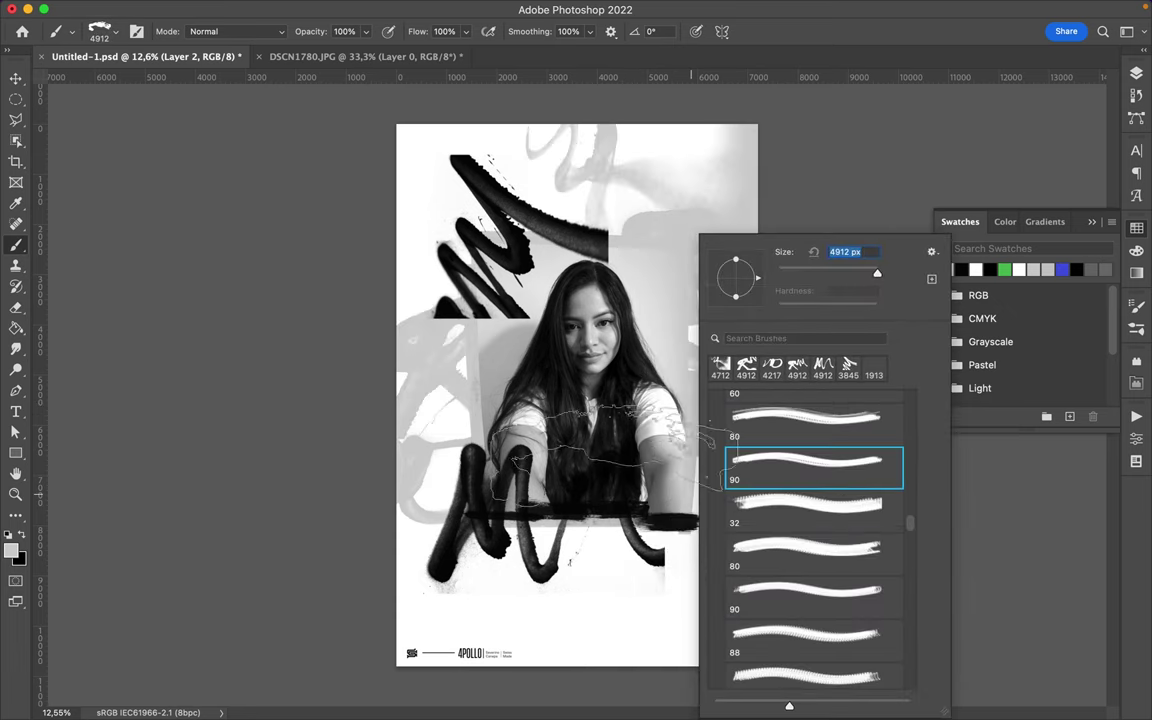
{"action": "scroll", "coordinate": [786, 483], "scroll_direction": "up", "scroll_amount": 3}
{"action": "left_click", "coordinate": [786, 483]}
{"action": "left_click", "coordinate": [786, 448]}
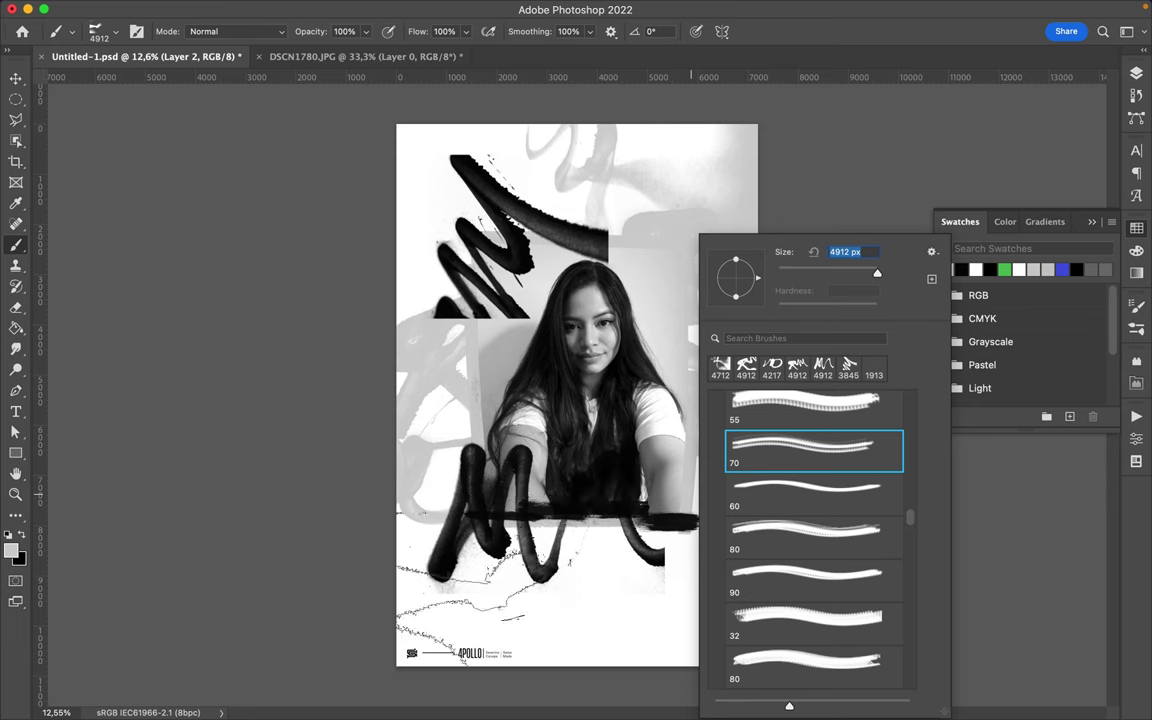
{"action": "key", "text": "Escape"}
{"action": "right_click", "coordinate": [808, 460]}
{"action": "left_click", "coordinate": [858, 478]}
{"action": "key", "text": "Escape"}
Add a new empty Layer 3 on top of the stack.
{"action": "left_click", "coordinate": [1136, 73]}
{"action": "key", "text": "ctrl+shift+alt+n"}
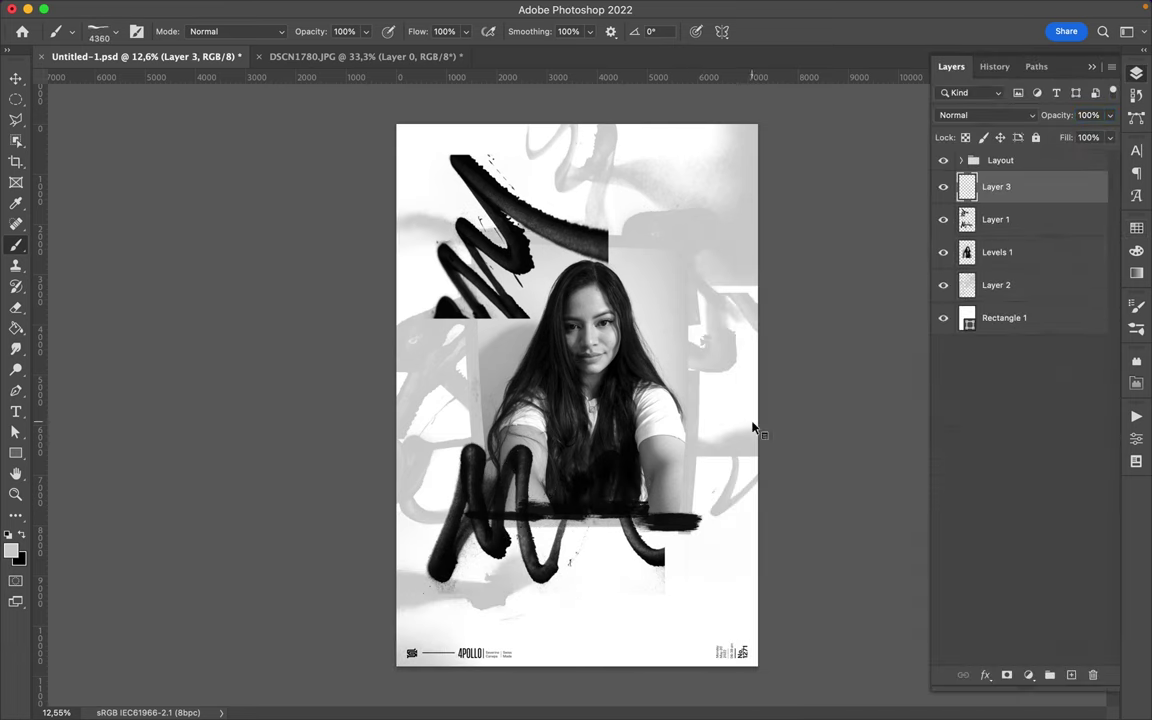
{"action": "right_click", "coordinate": [685, 283]}
{"action": "key", "text": "Escape"}
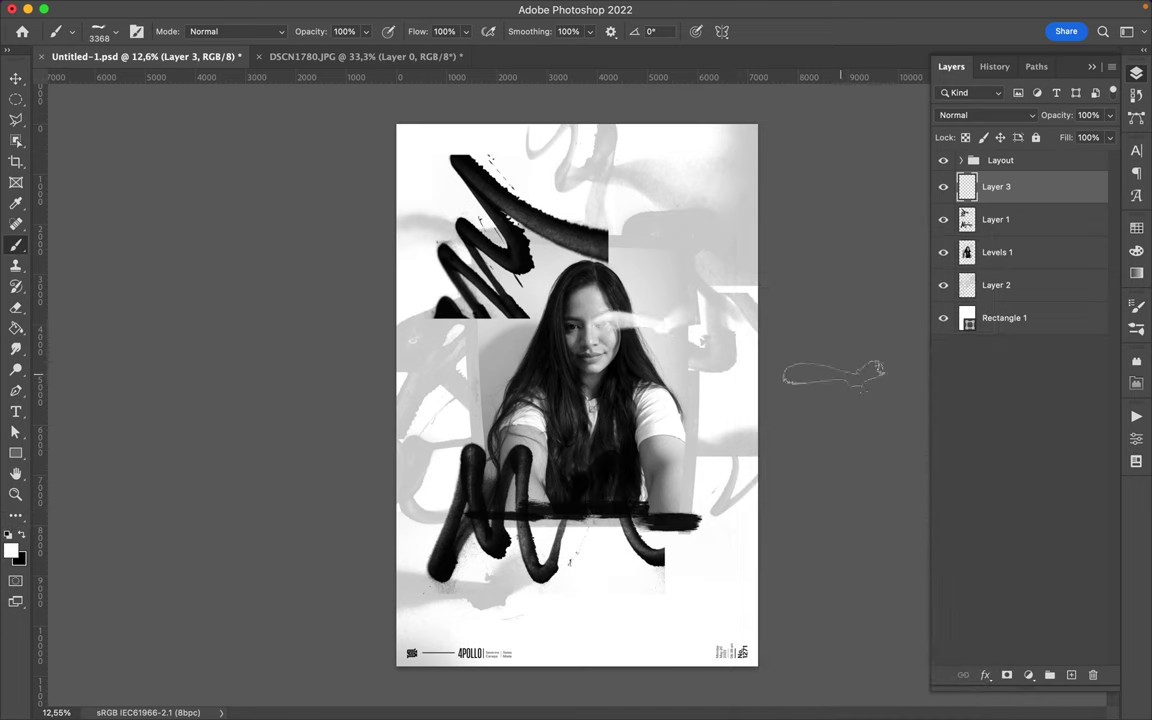
Choose the 48 brush for the white wisps, then pick purple as the paint colour.
{"action": "right_click", "coordinate": [726, 375]}
{"action": "left_click", "coordinate": [847, 408]}
{"action": "key", "text": "Escape"}
{"action": "right_click", "coordinate": [674, 503]}
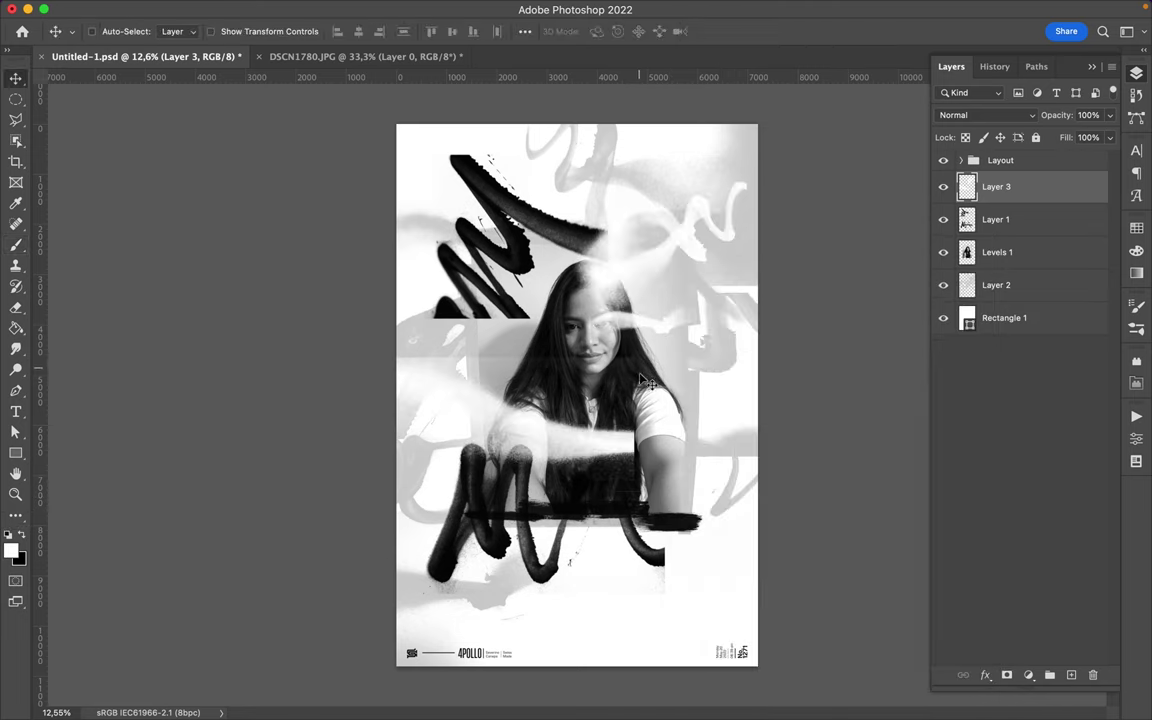
{"action": "left_click", "coordinate": [1137, 230]}
{"action": "left_click", "coordinate": [1133, 251]}
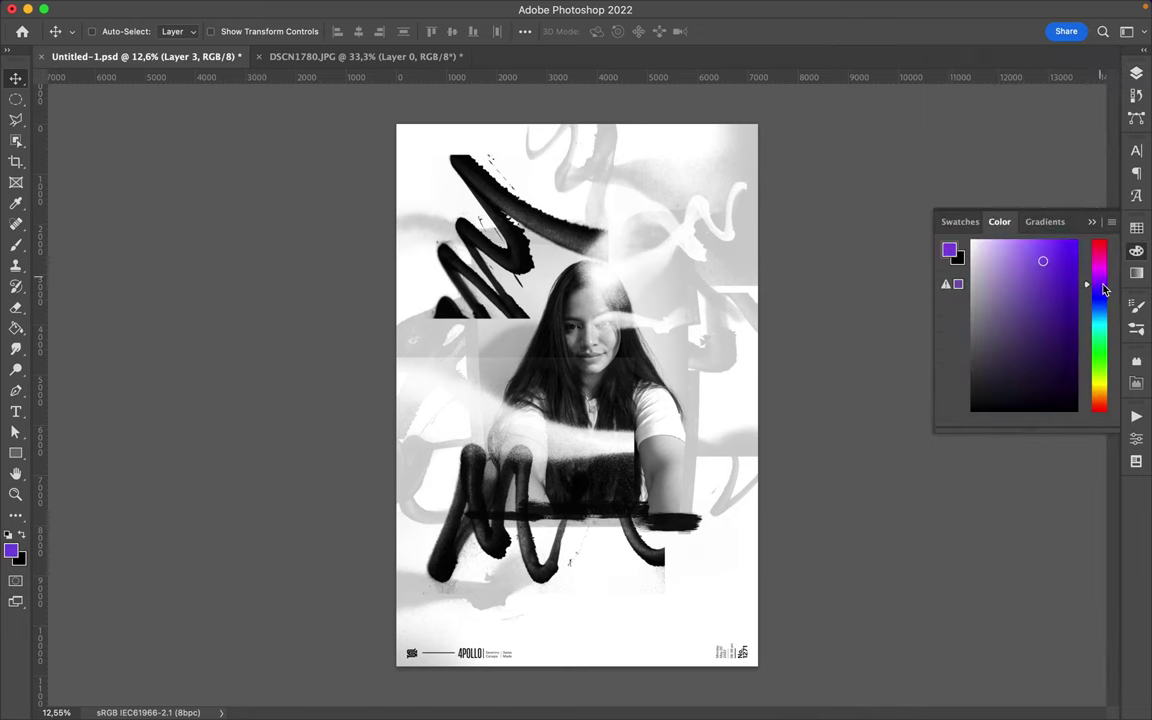
Choose brush 44 for the bold purple strokes.
{"action": "key", "text": "b"}
{"action": "right_click", "coordinate": [605, 235]}
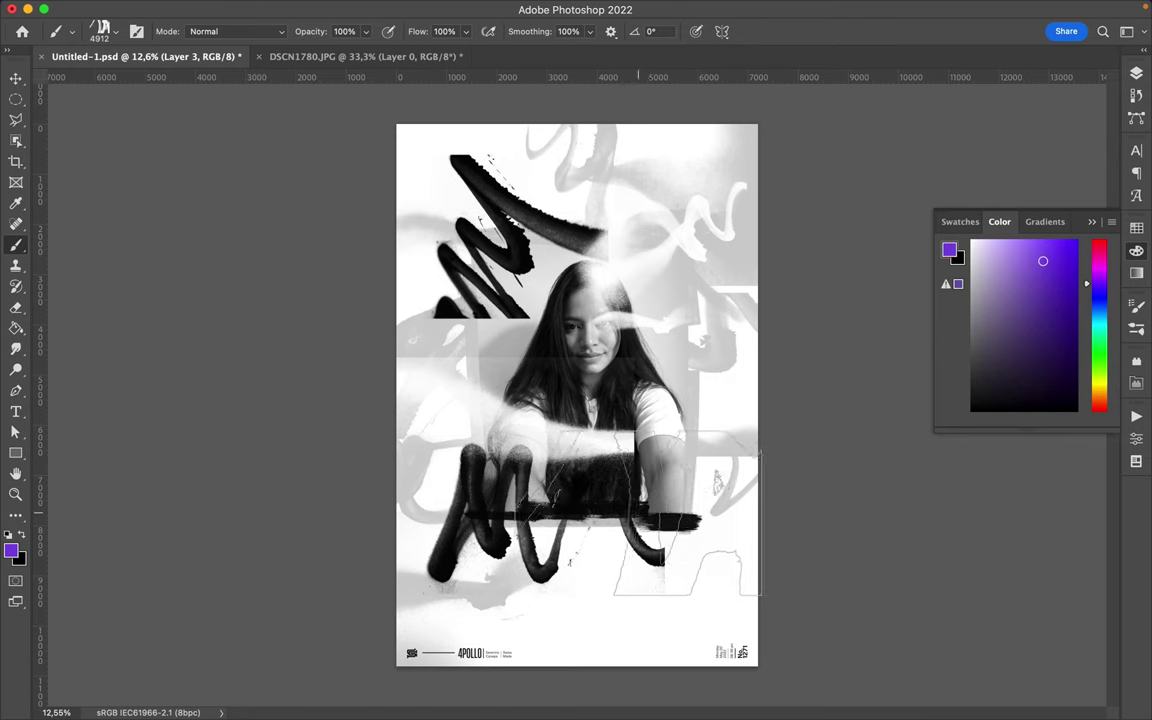
{"action": "right_click", "coordinate": [620, 236]}
{"action": "left_click", "coordinate": [735, 503]}
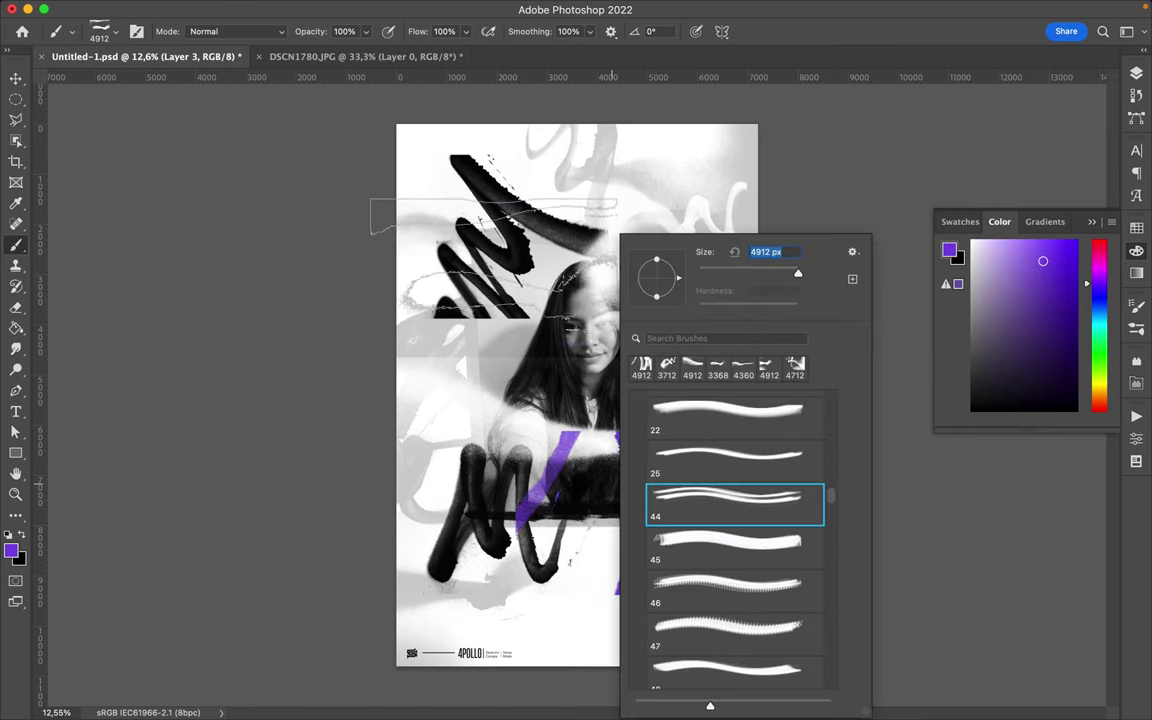
{"action": "key", "text": "Escape"}
Copy a lassoed face piece to its own layer, shift it left, and begin another outline.
{"action": "key", "text": "v"}
{"action": "key", "text": "l"}
{"action": "left_click", "coordinate": [541, 258]}
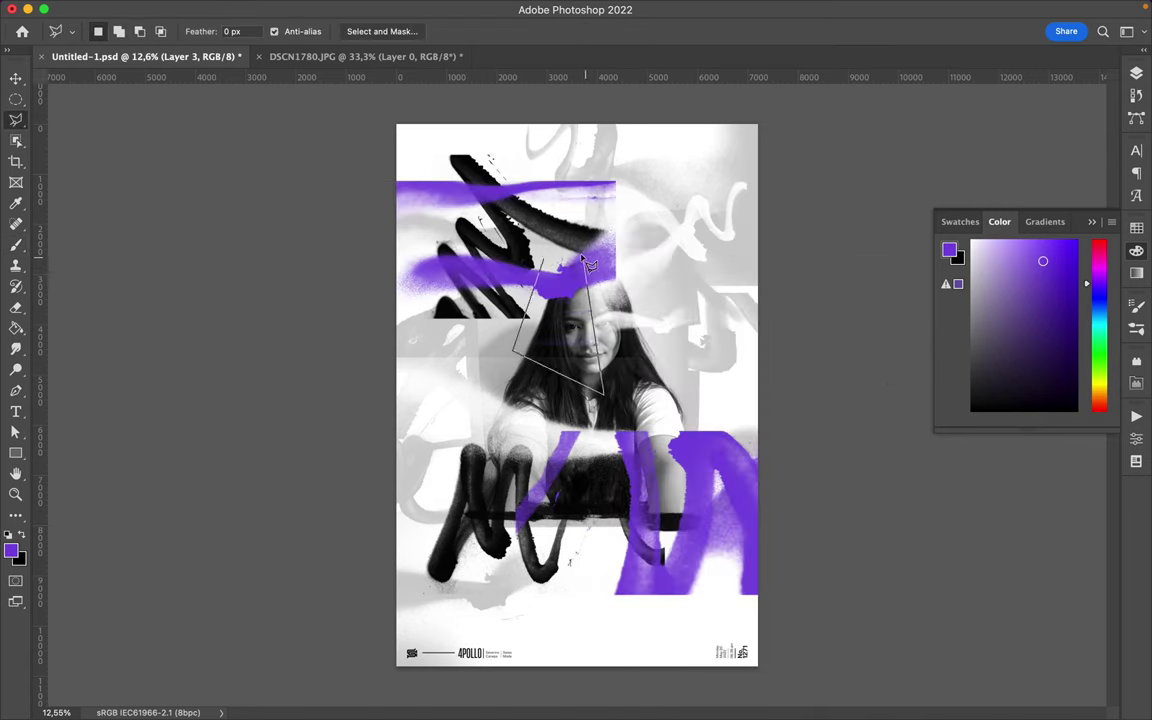
{"action": "key", "text": "v"}
{"action": "key", "text": "ctrl+j"}
{"action": "mouse_move", "coordinate": [585, 372]}
{"action": "left_mouse_down"}
{"action": "mouse_move", "coordinate": [473, 372]}
{"action": "mouse_move", "coordinate": [447, 325]}
{"action": "left_mouse_up"}
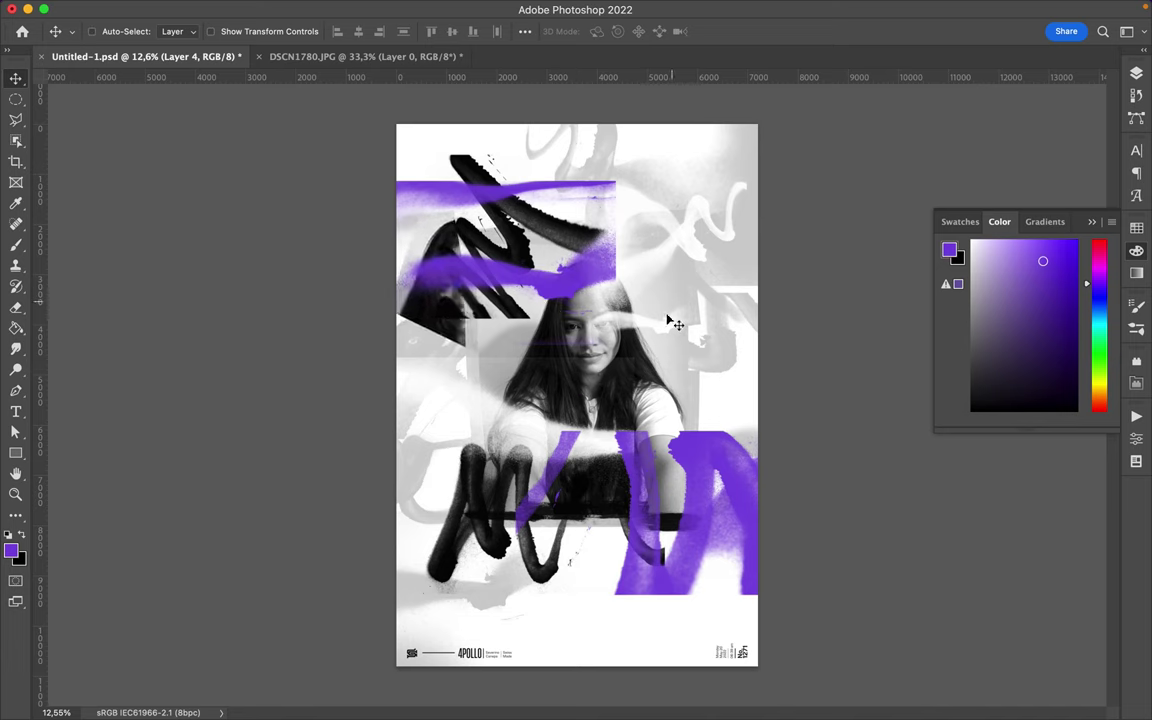
{"action": "key", "text": "l"}
{"action": "left_click", "coordinate": [464, 491]}
Copy the outlined portrait strip to a new layer at the top of the stack.
{"action": "double_click", "coordinate": [452, 572]}
{"action": "key", "text": "ctrl+j"}
{"action": "left_click", "coordinate": [576, 272]}
{"action": "key", "text": "F7"}
{"action": "key", "text": "ctrl+j"}
{"action": "key", "text": "ctrl+shift+bracketright"}
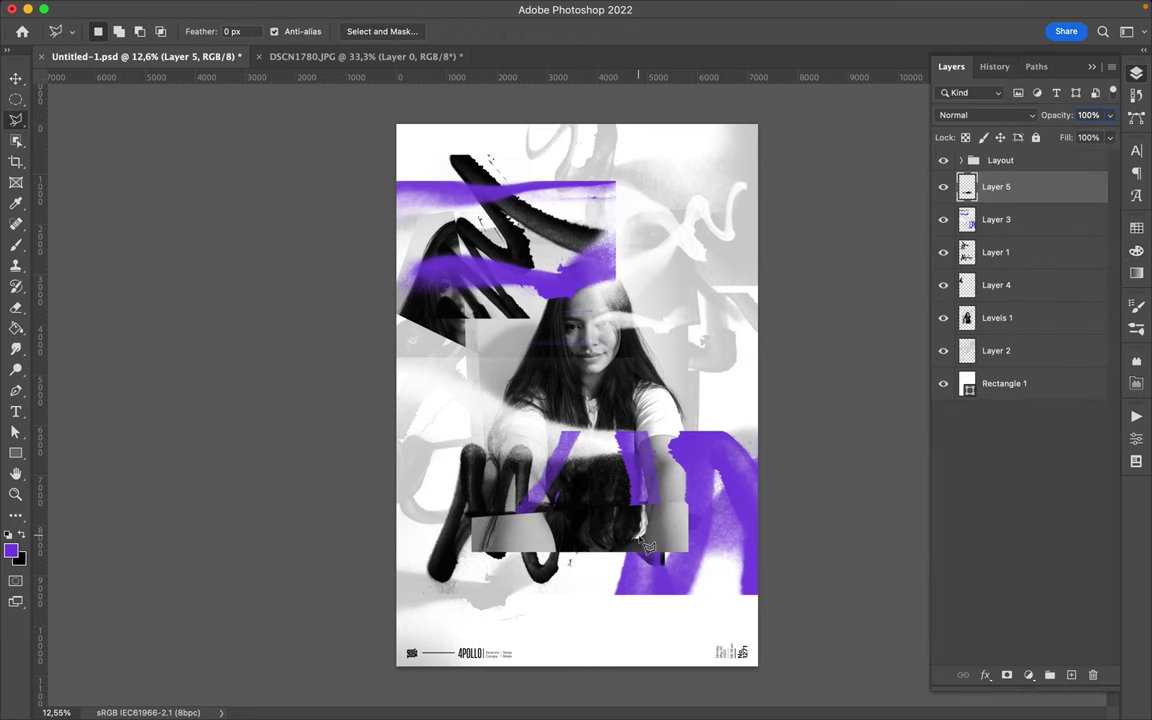
Move the copied strip lower right and one level down the layer stack.
{"action": "key", "text": "v"}
{"action": "left_click_drag", "start_coordinate": [648, 545], "coordinate": [694, 560]}
{"action": "key", "text": "ctrl+bracketleft"}
{"action": "left_click_drag", "start_coordinate": [1000, 219], "coordinate": [1012, 310]}
Lasso another portrait piece, copy it to a new layer, and move it left.
{"action": "key", "text": "l"}
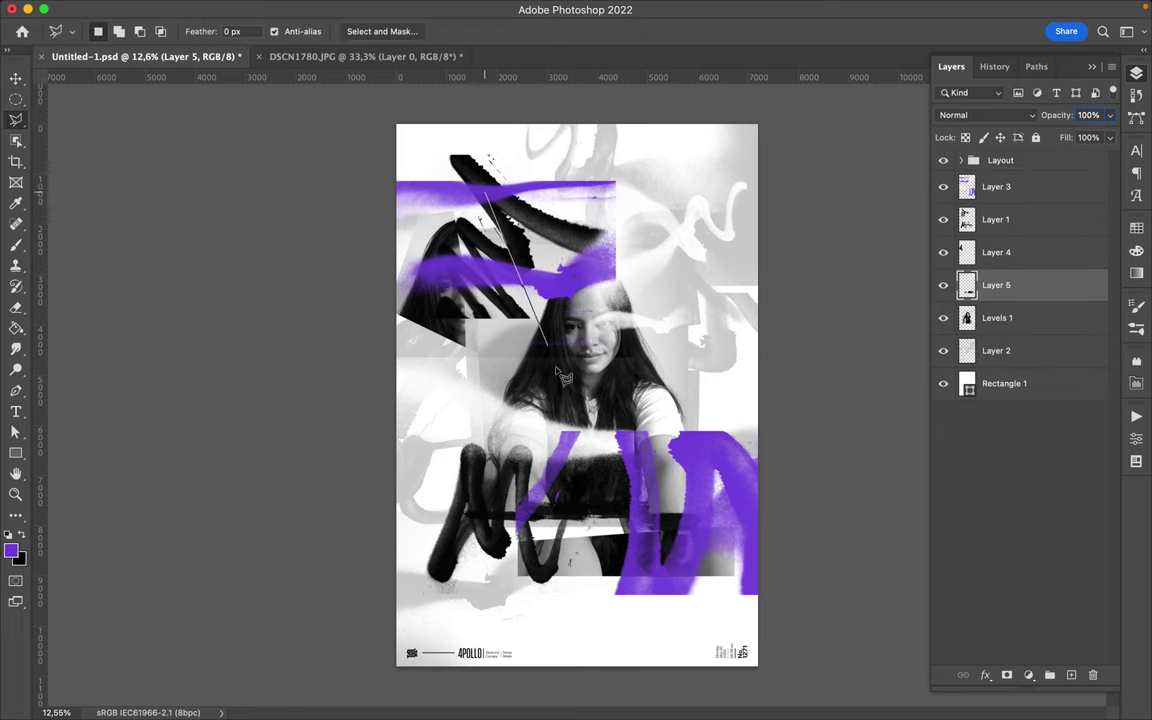
{"action": "double_click", "coordinate": [427, 492]}
{"action": "key", "text": "ctrl+j"}
{"action": "key", "text": "Return"}
{"action": "left_click", "coordinate": [997, 317]}
{"action": "key", "text": "ctrl+j"}
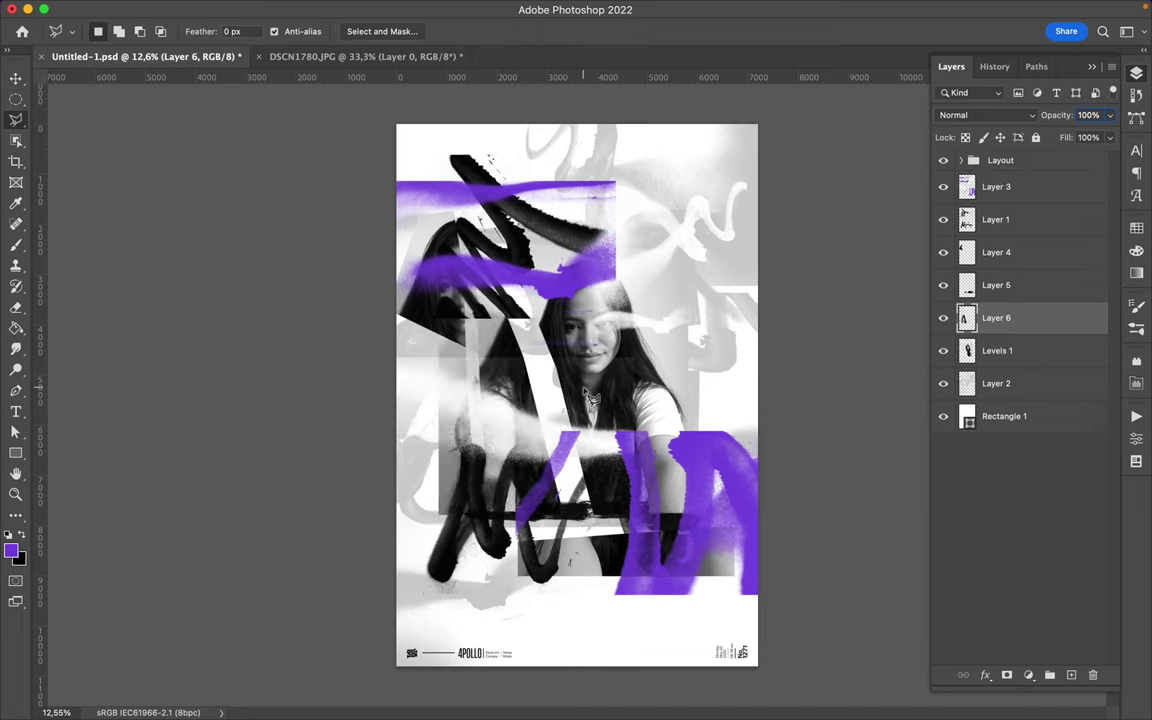
{"action": "left_click_drag", "start_coordinate": [576, 353], "coordinate": [460, 380]}
{"action": "scroll", "coordinate": [460, 380], "scroll_direction": "down", "scroll_amount": 1}
Make black the paint colour, select Layer 2, and bring up brush presets.
{"action": "key", "text": "x"}
{"action": "left_click", "coordinate": [996, 383]}
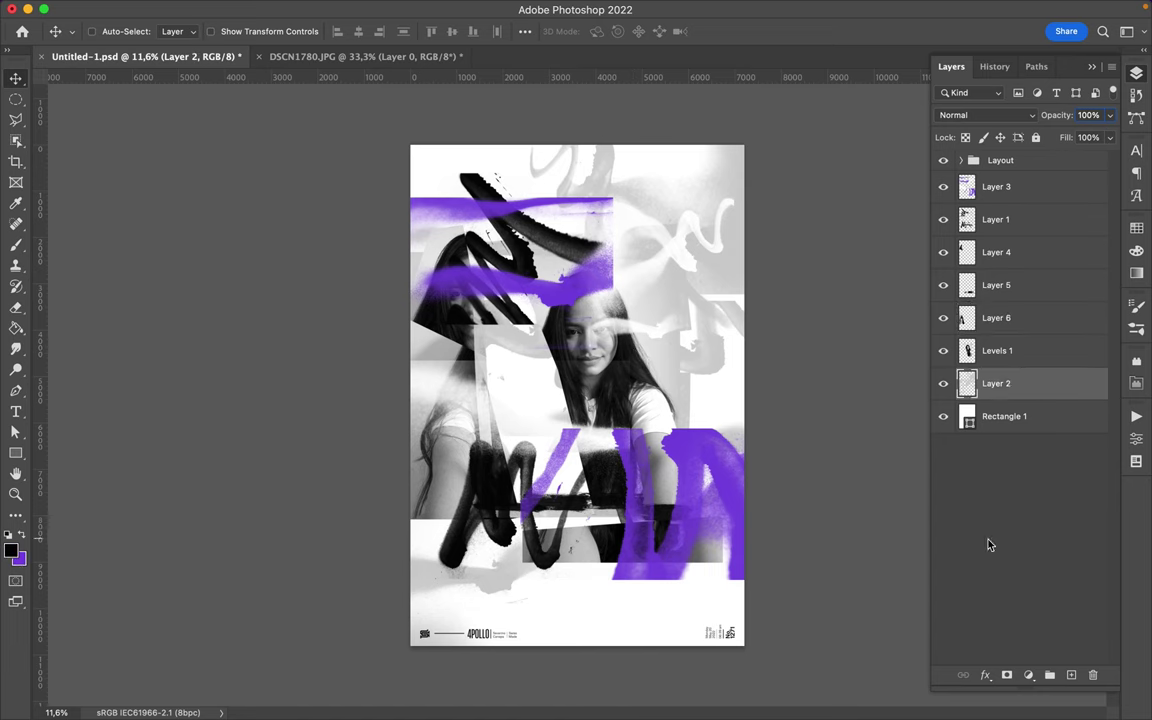
{"action": "key", "text": "b"}
{"action": "right_click", "coordinate": [640, 397]}
Stamp black drip brush marks along the poster's top edge on Layer 2.
{"action": "double_click", "coordinate": [745, 419]}
{"action": "right_click", "coordinate": [612, 400]}
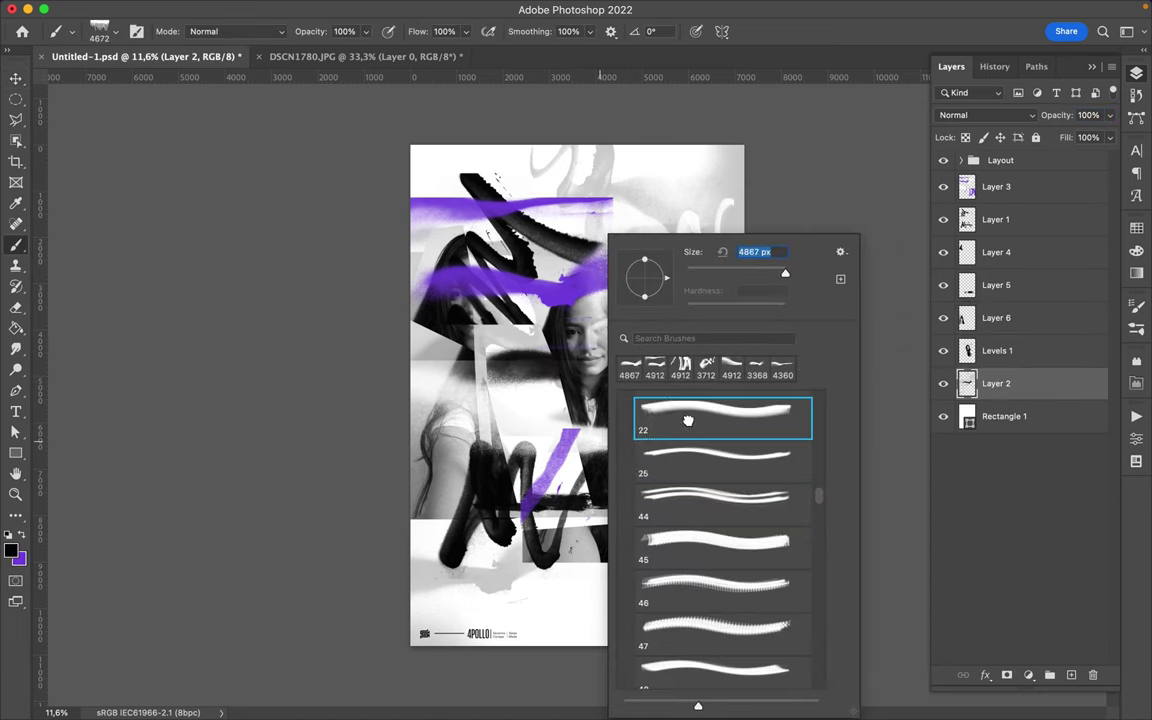
{"action": "left_click", "coordinate": [634, 180]}
Stamp large 4912 px and spray textures across the lower area, redoing one misplaced stamp.
{"action": "right_click", "coordinate": [628, 400]}
{"action": "left_click", "coordinate": [738, 455]}
{"action": "left_click", "coordinate": [722, 366]}
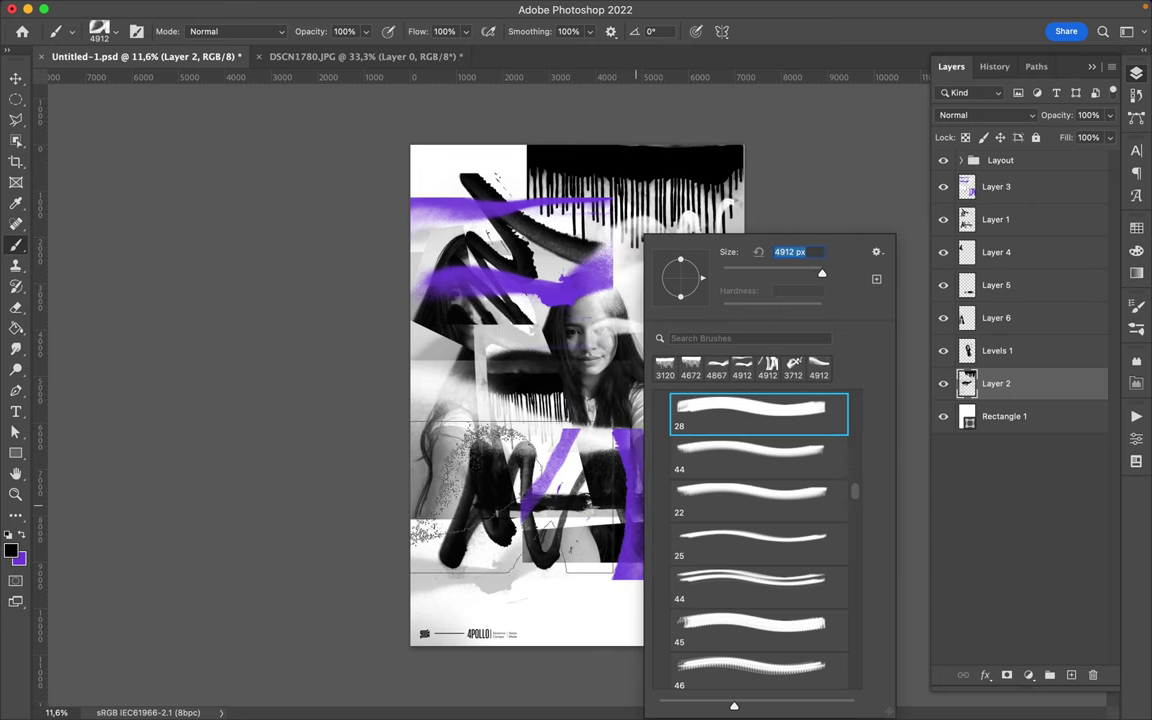
{"action": "left_click", "coordinate": [722, 548]}
{"action": "key", "text": "ctrl+z"}
{"action": "left_click", "coordinate": [640, 560]}
{"action": "right_click", "coordinate": [694, 450]}
{"action": "left_click", "coordinate": [808, 490]}
{"action": "left_click", "coordinate": [808, 456]}
Add a new Layer 7 above Layer 3 and stamp large black marks beside the girl's head.
{"action": "left_click", "coordinate": [600, 340]}
{"action": "left_click", "coordinate": [1071, 675]}
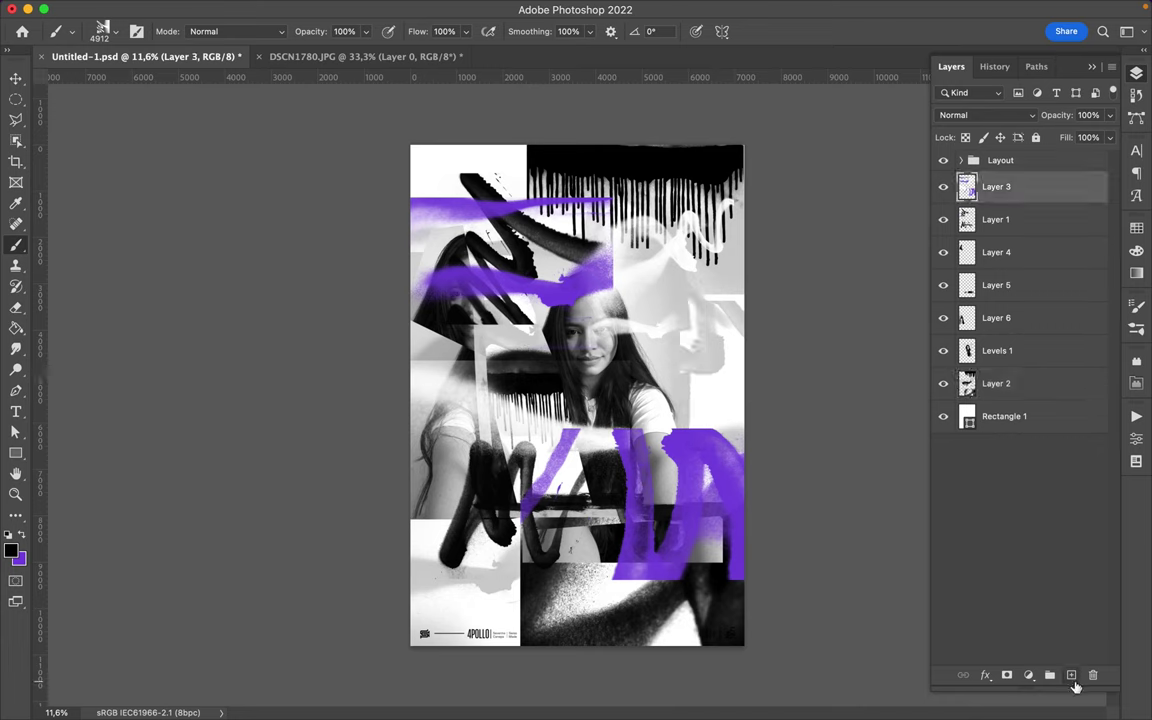
{"action": "left_click", "coordinate": [665, 360]}
{"action": "key", "text": "v"}
{"action": "right_click", "coordinate": [638, 443]}
{"action": "left_click", "coordinate": [638, 443]}
{"action": "key", "text": "b"}
{"action": "right_click", "coordinate": [638, 443]}
{"action": "left_click", "coordinate": [722, 404]}
{"action": "left_click", "coordinate": [560, 400]}
Paint large black strokes over the right side, then undo the oversized paint.
{"action": "right_click", "coordinate": [755, 440]}
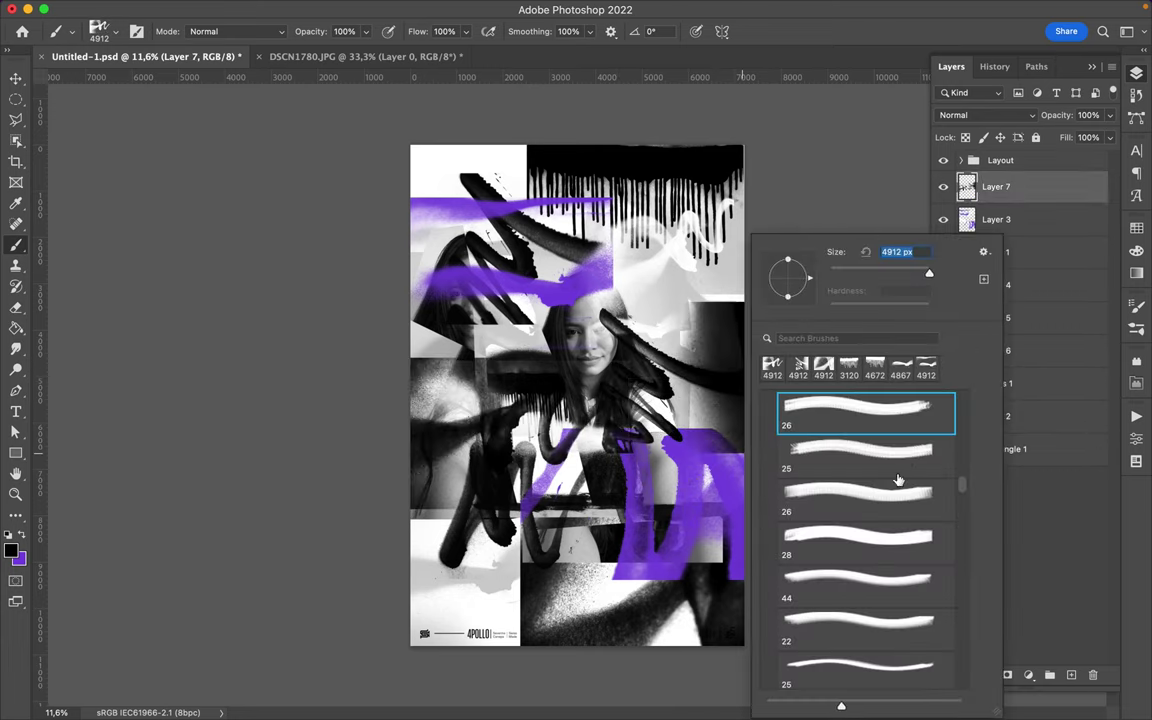
{"action": "scroll", "coordinate": [902, 459], "scroll_direction": "down", "scroll_amount": 10}
{"action": "key", "text": "Return"}
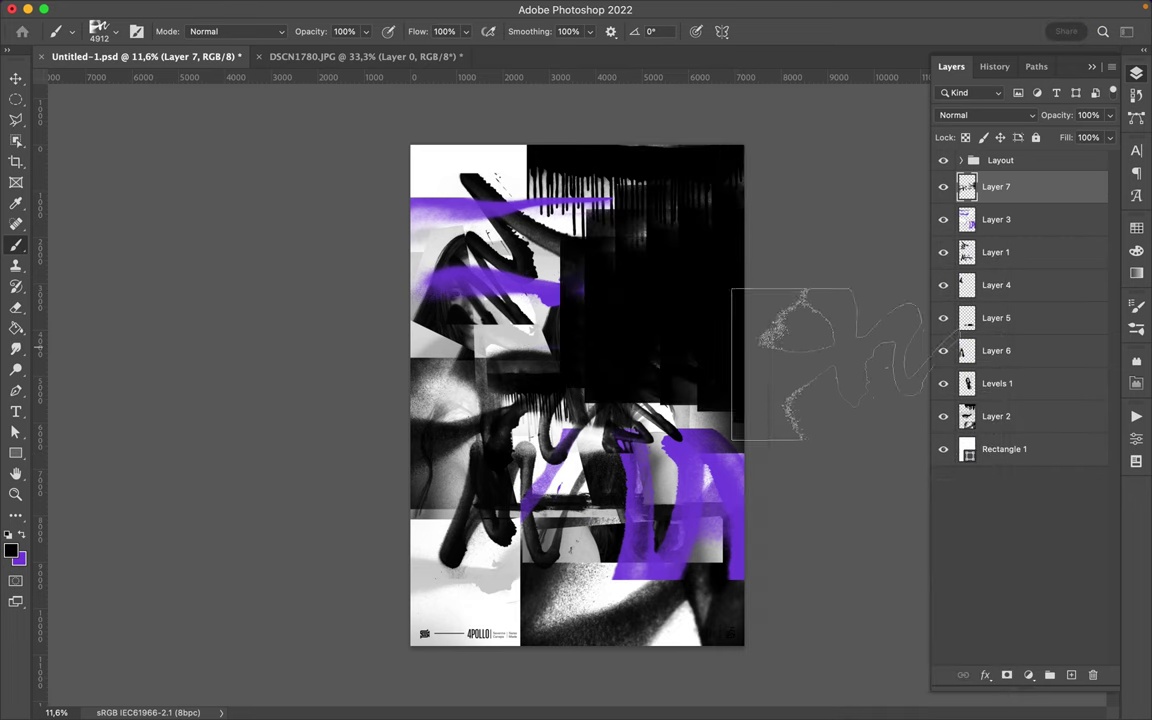
{"action": "left_click_drag", "start_coordinate": [925, 360], "coordinate": [790, 300]}
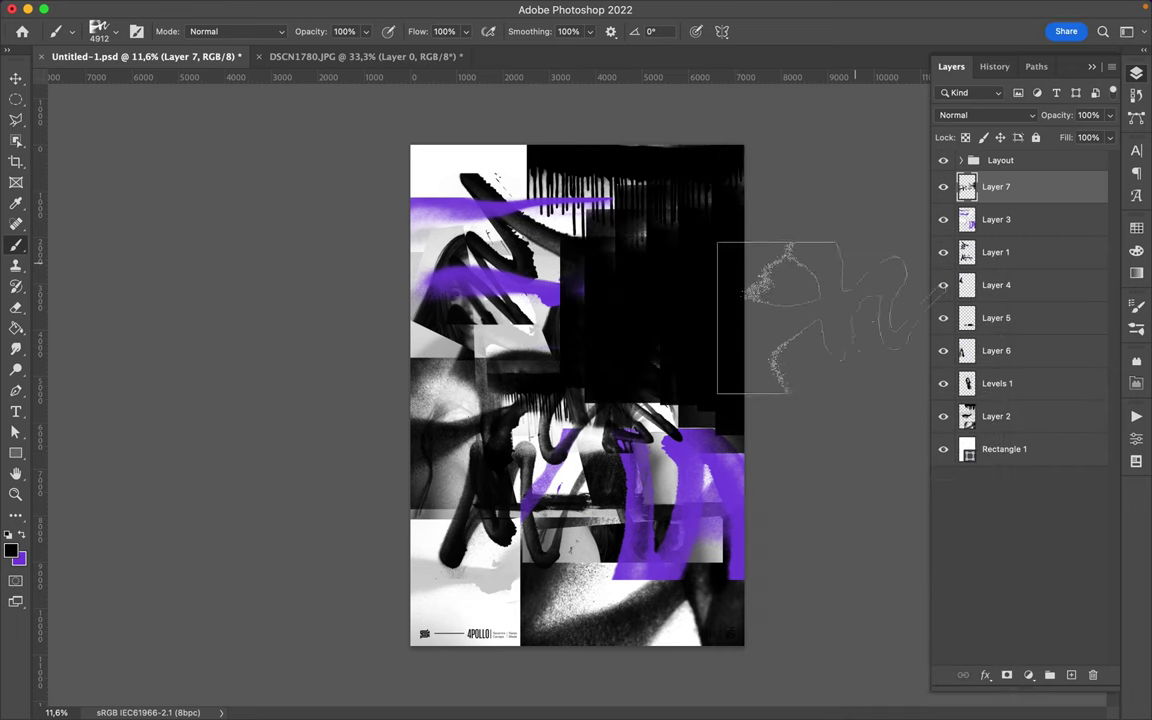
{"action": "left_click", "coordinate": [16, 78]}
{"action": "key", "text": "ctrl+z"}
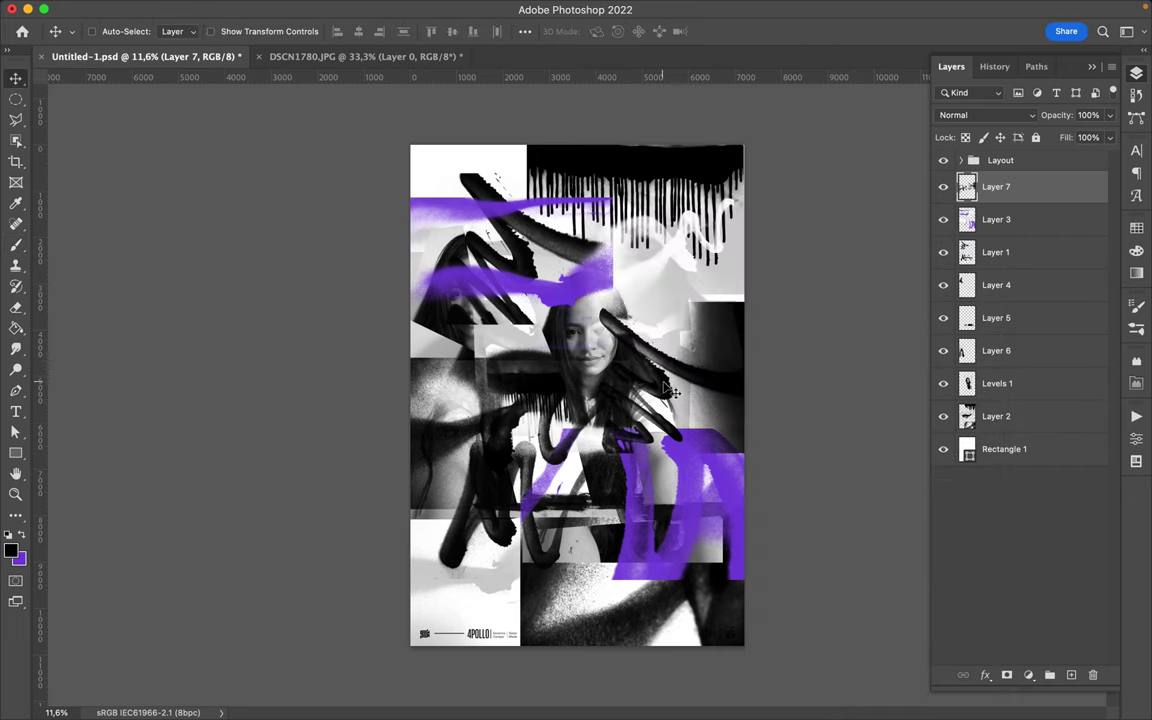
Cut a polygonal portrait fragment from Levels 1 onto its own layer and reposition it.
{"action": "left_click", "coordinate": [660, 390], "text": "ctrl"}
{"action": "key", "text": "l"}
{"action": "left_click", "coordinate": [703, 268]}
{"action": "key", "text": "ctrl+j"}
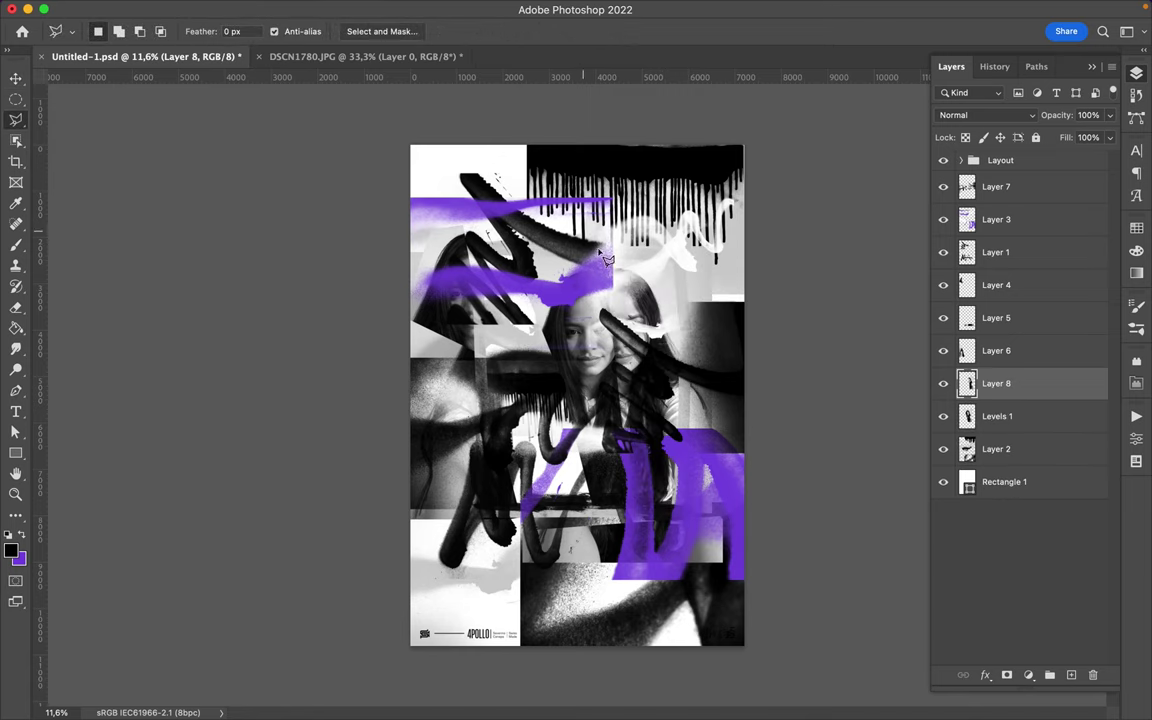
{"action": "key", "text": "ctrl+bracketright"}
{"action": "key", "text": "ctrl+bracketright"}
{"action": "key", "text": "ctrl+bracketright"}
{"action": "key", "text": "ctrl+bracketright"}
{"action": "key", "text": "ctrl+bracketright"}
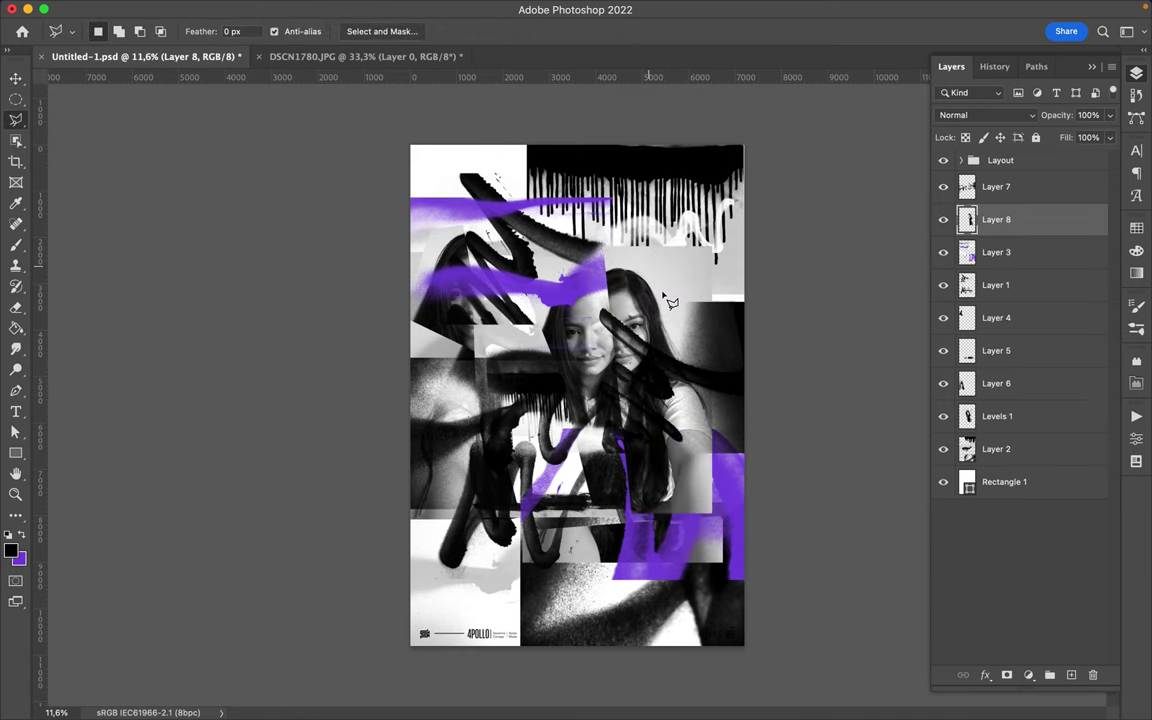
{"action": "key", "text": "v"}
{"action": "left_click_drag", "start_coordinate": [695, 311], "coordinate": [720, 290]}
Tint the fragment with a Gradient Map running purple to white.
{"action": "left_click", "coordinate": [1028, 675]}
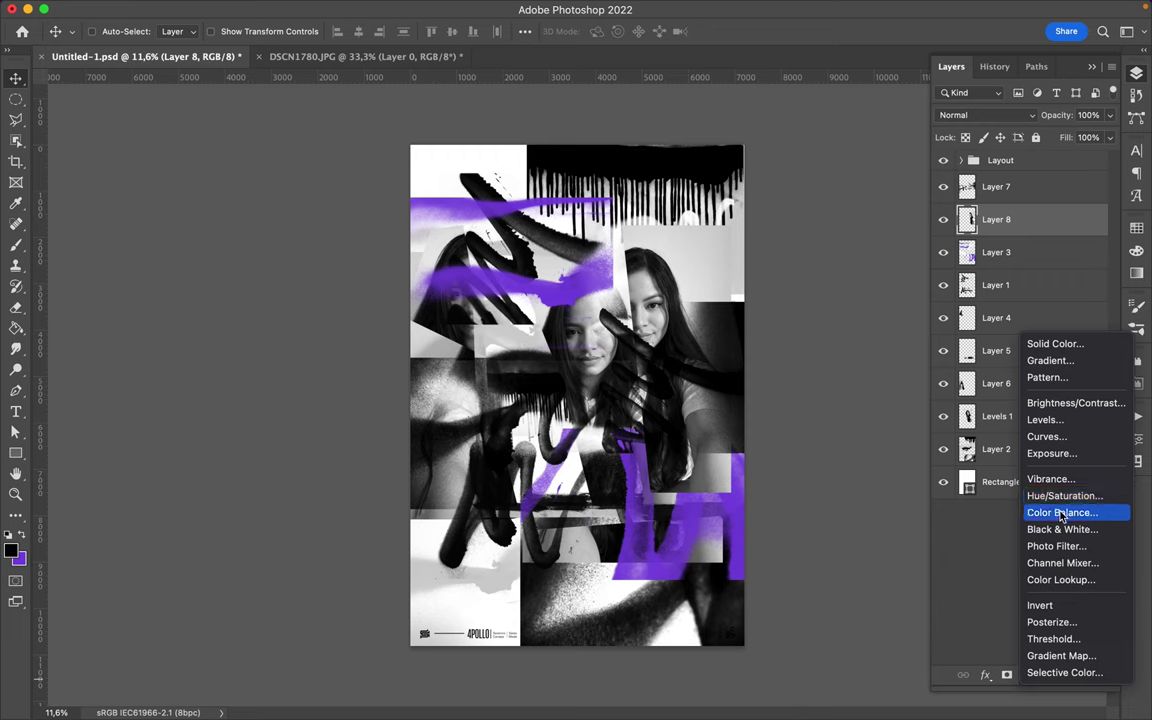
{"action": "left_click", "coordinate": [1060, 655]}
{"action": "left_click", "coordinate": [988, 452]}
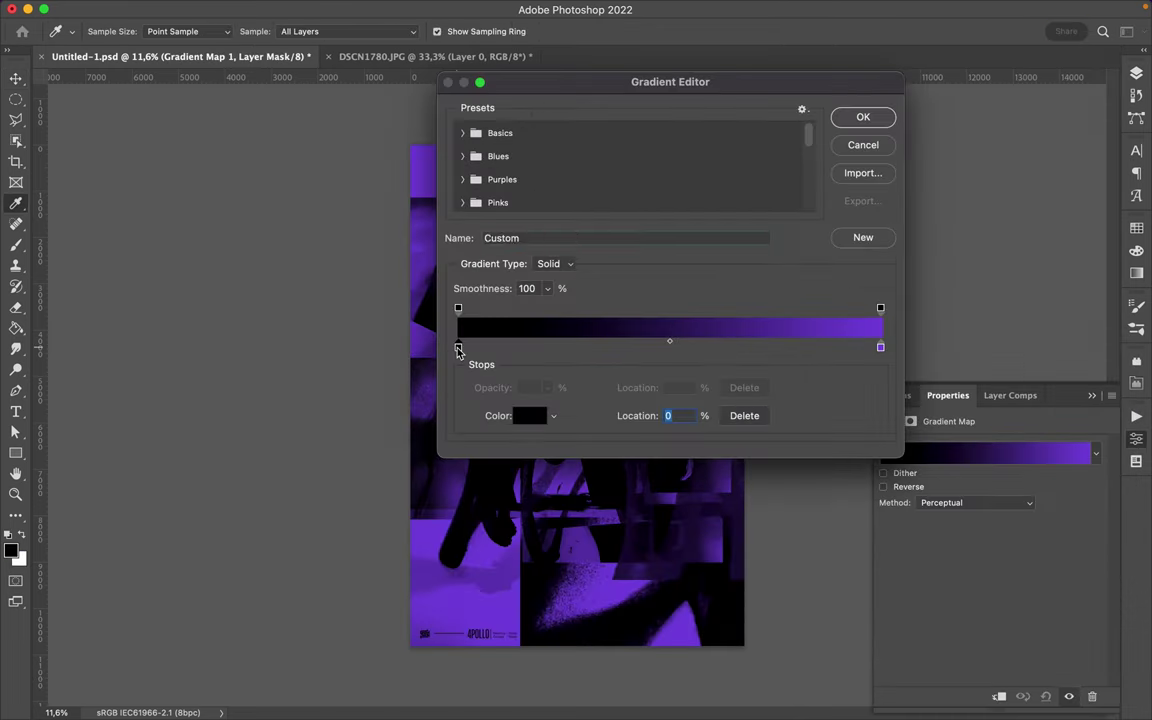
{"action": "double_click", "coordinate": [458, 346]}
{"action": "left_click", "coordinate": [841, 113]}
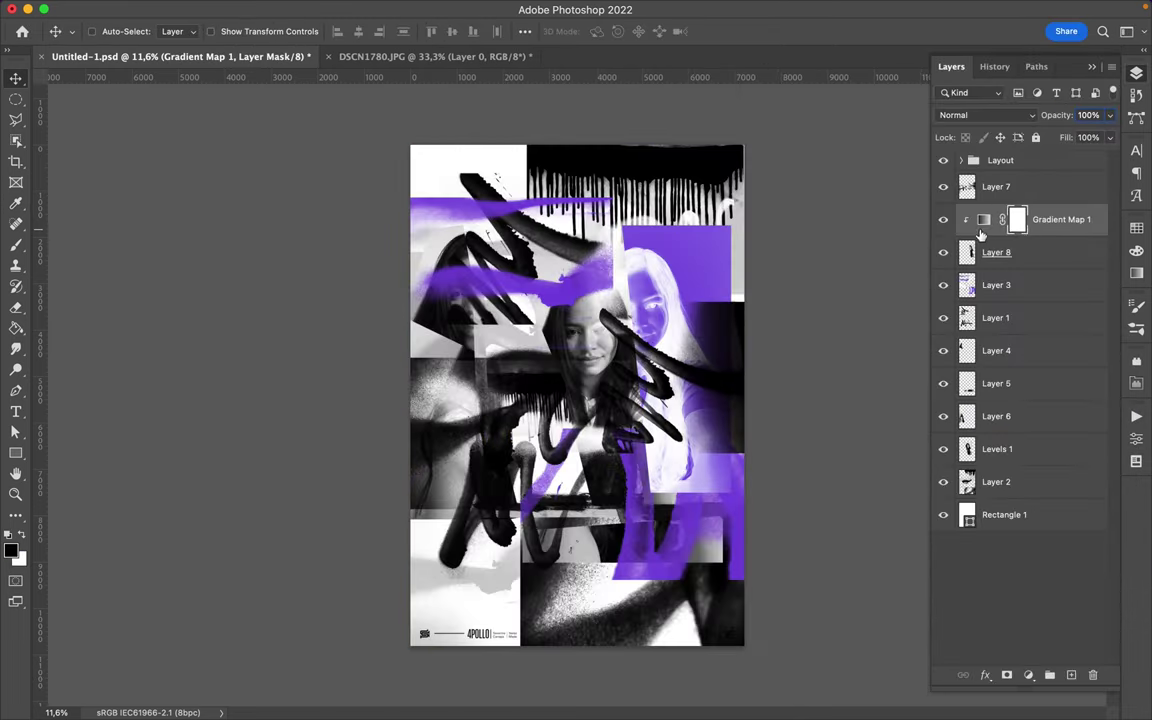
{"action": "left_click", "coordinate": [969, 460]}
{"action": "left_click_drag", "start_coordinate": [458, 347], "coordinate": [787, 347]}
{"action": "left_click_drag", "start_coordinate": [882, 347], "coordinate": [458, 347]}
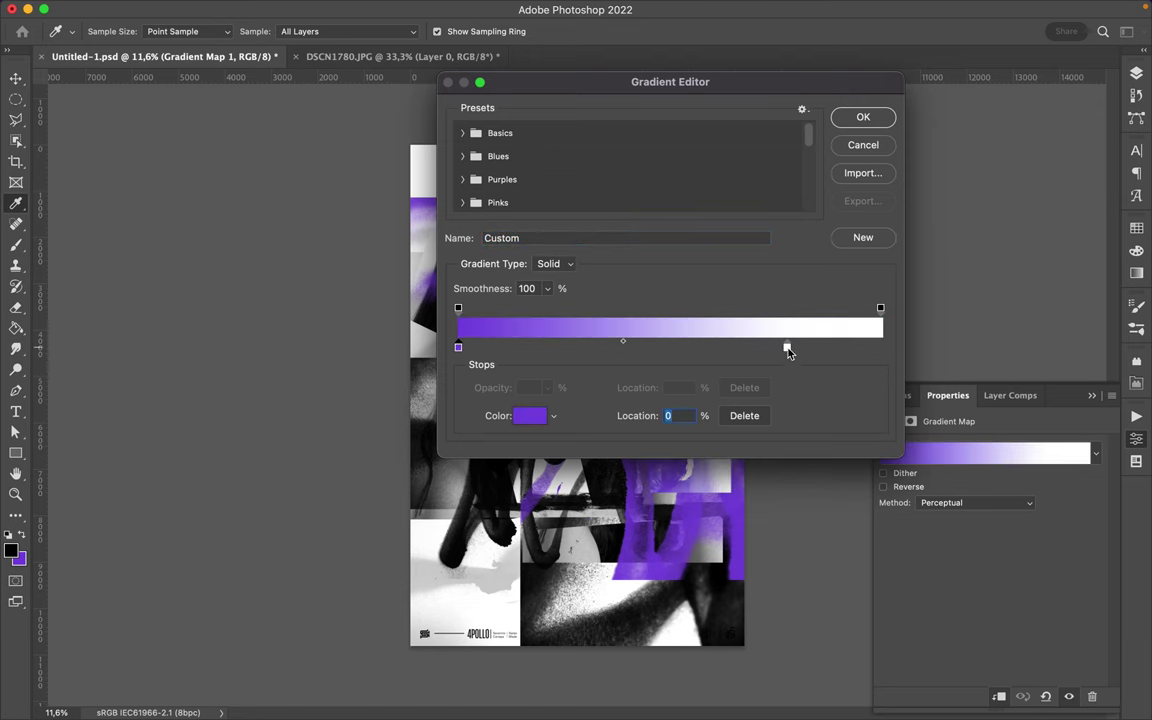
{"action": "left_click", "coordinate": [864, 116]}
Move the purple portrait fragment to the upper right, beneath Layer 3.
{"action": "left_click", "coordinate": [1054, 252]}
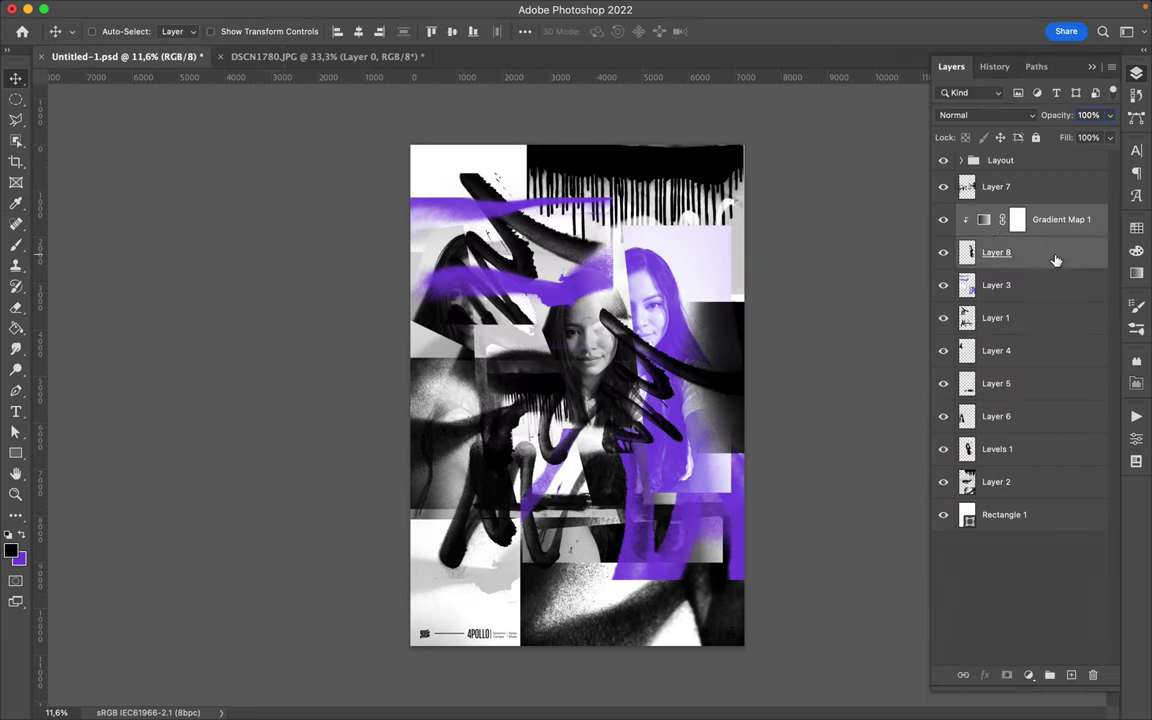
{"action": "left_click", "coordinate": [1011, 219]}
{"action": "left_click_drag", "start_coordinate": [745, 257], "coordinate": [760, 318]}
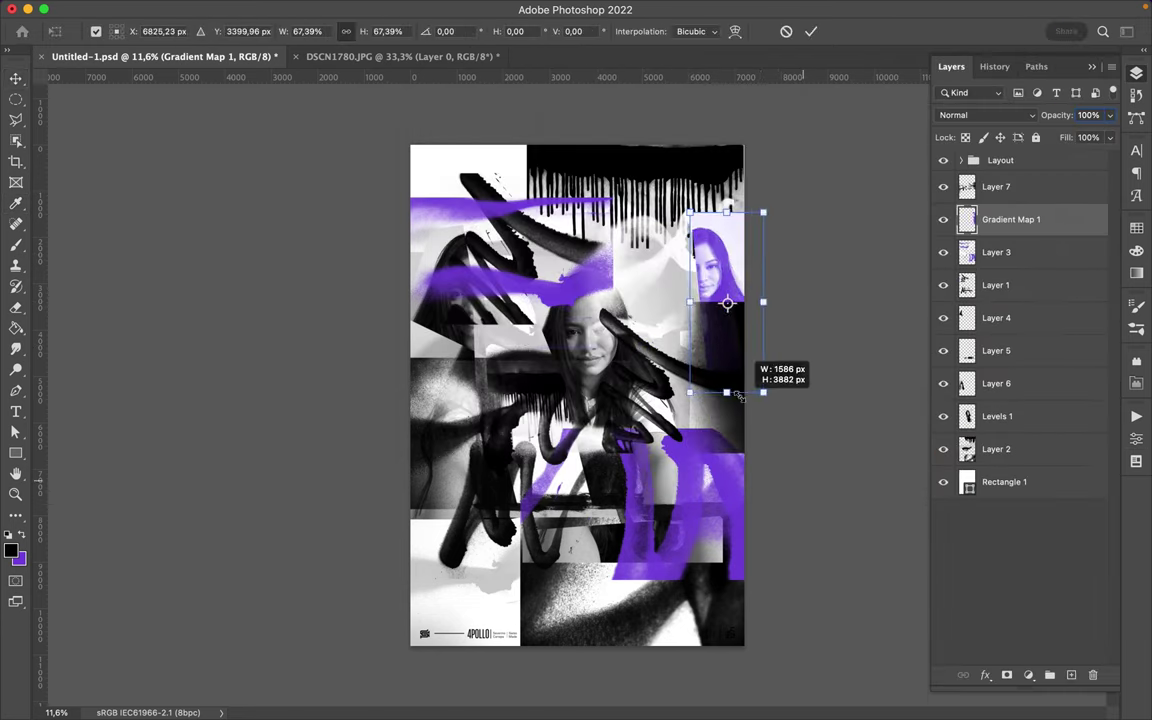
{"action": "left_click_drag", "start_coordinate": [1011, 219], "coordinate": [1029, 252]}
Duplicate the tinted fragment to the lower left, placing the copy below Layer 6.
{"action": "mouse_move", "coordinate": [708, 263]}
{"action": "left_mouse_down"}
{"action": "mouse_move", "coordinate": [712, 275]}
{"action": "mouse_move", "coordinate": [512, 422]}
{"action": "left_mouse_up"}
{"action": "key", "text": "l"}
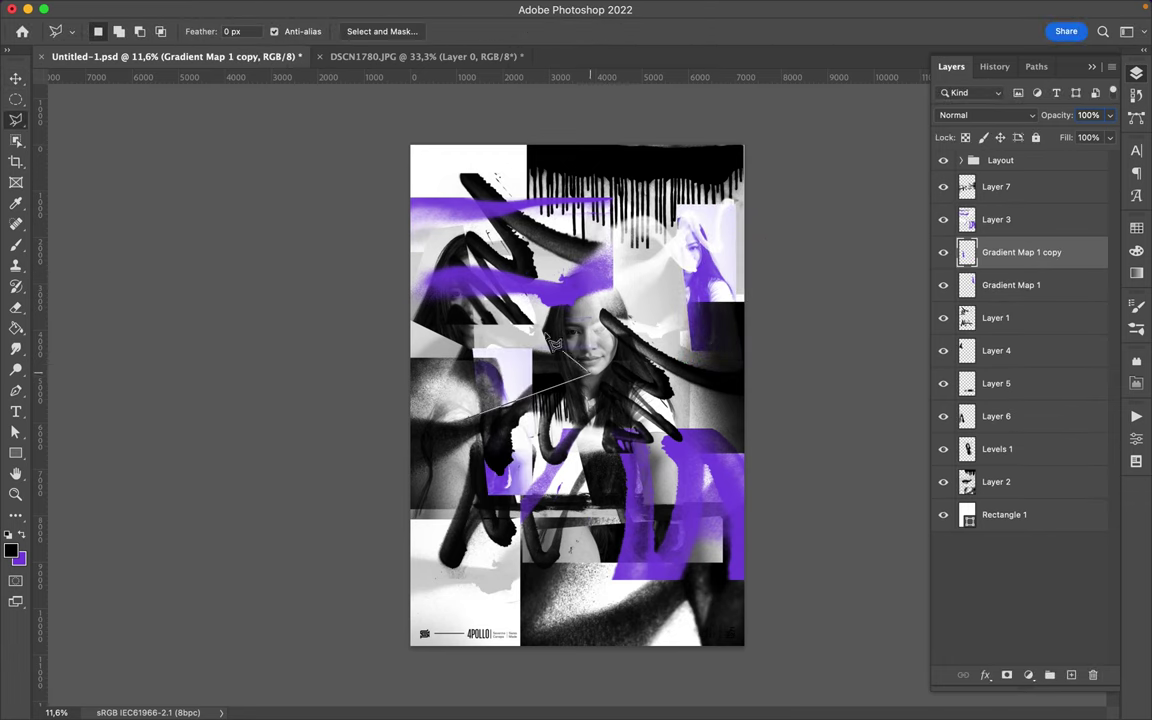
{"action": "key", "text": "v"}
{"action": "left_click_drag", "start_coordinate": [447, 405], "coordinate": [495, 470]}
{"action": "left_click_drag", "start_coordinate": [1021, 252], "coordinate": [1030, 410]}
{"action": "mouse_move", "coordinate": [441, 415]}
{"action": "left_mouse_down"}
{"action": "mouse_move", "coordinate": [515, 553]}
{"action": "mouse_move", "coordinate": [508, 545]}
{"action": "left_mouse_up"}
{"action": "scroll", "coordinate": [530, 500], "scroll_direction": "up", "scroll_amount": 2}
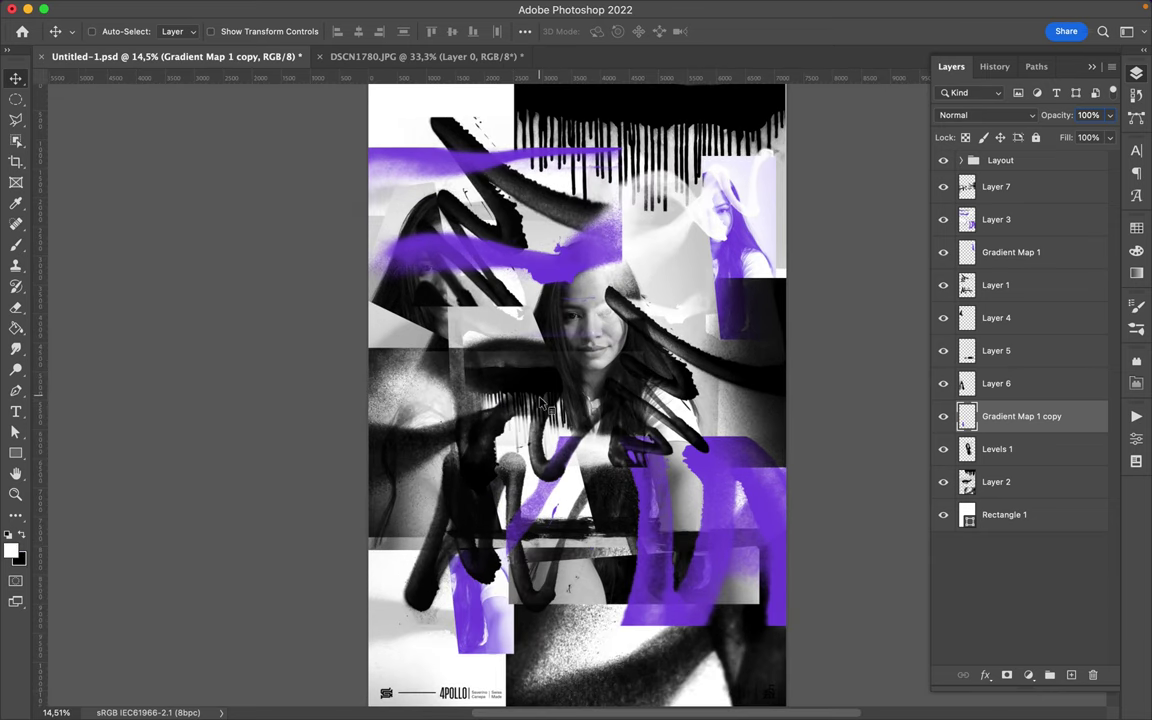
{"action": "key", "text": "b"}
{"action": "right_click", "coordinate": [484, 405]}
Set up a thin 3 px hard black brush on Layer 7.
{"action": "key", "text": "Escape"}
{"action": "left_click", "coordinate": [493, 456], "text": "ctrl"}
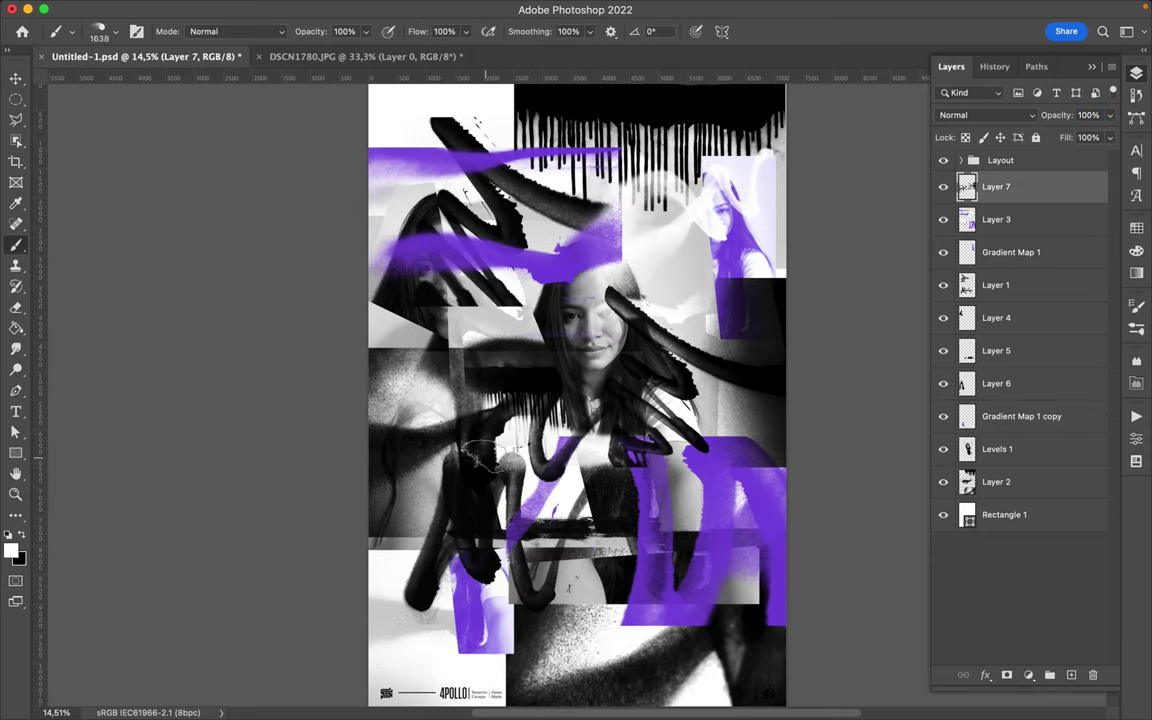
{"action": "right_click", "coordinate": [478, 452]}
{"action": "left_click", "coordinate": [689, 476]}
{"action": "key", "text": "Return"}
{"action": "right_click", "coordinate": [533, 455]}
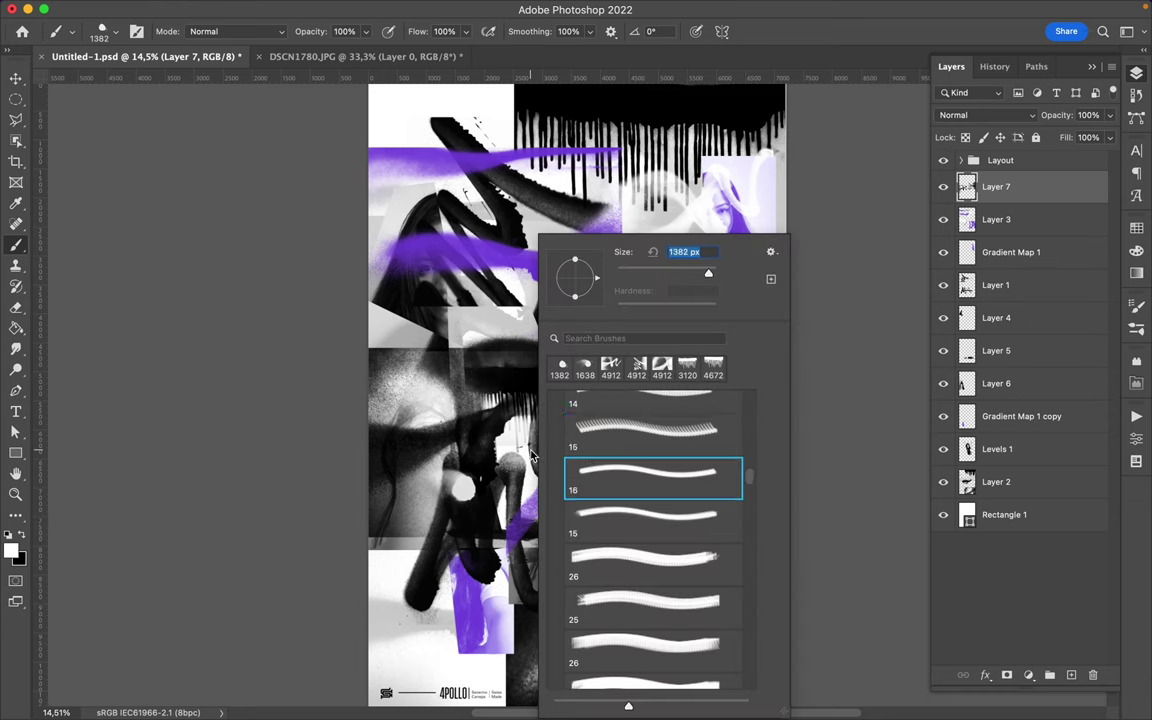
{"action": "scroll", "coordinate": [700, 418], "scroll_direction": "right", "scroll_amount": 5}
{"action": "key", "text": "v"}
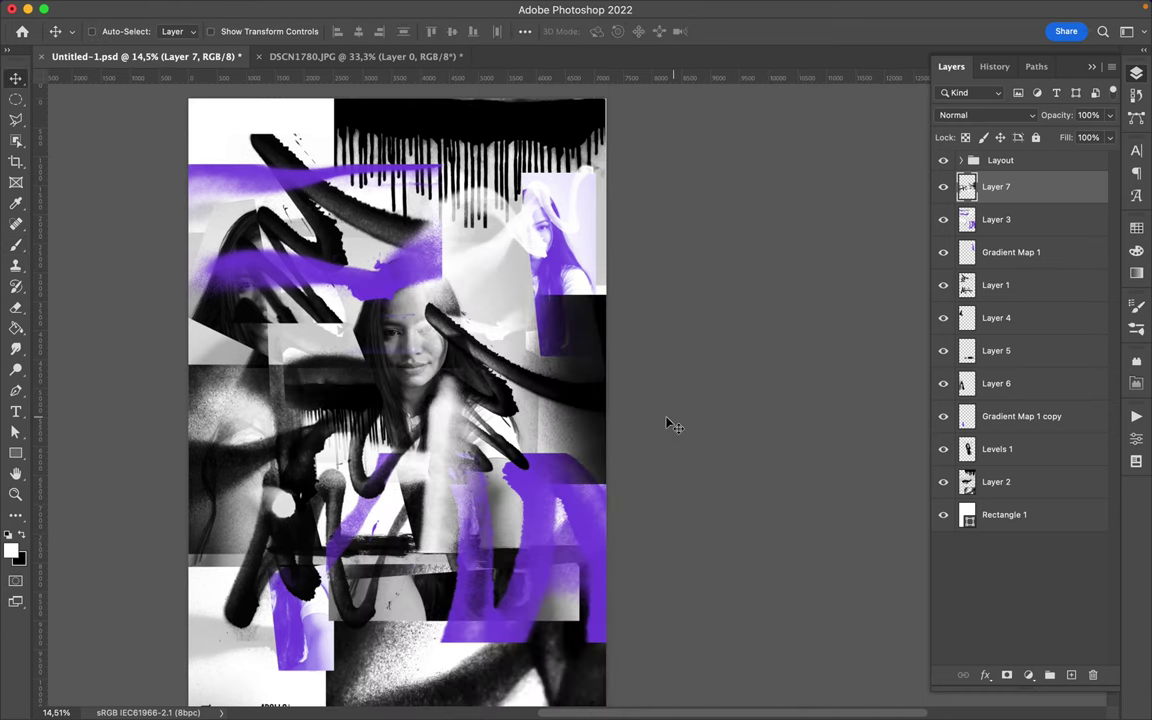
{"action": "key", "text": "b"}
{"action": "left_click", "coordinate": [1136, 227]}
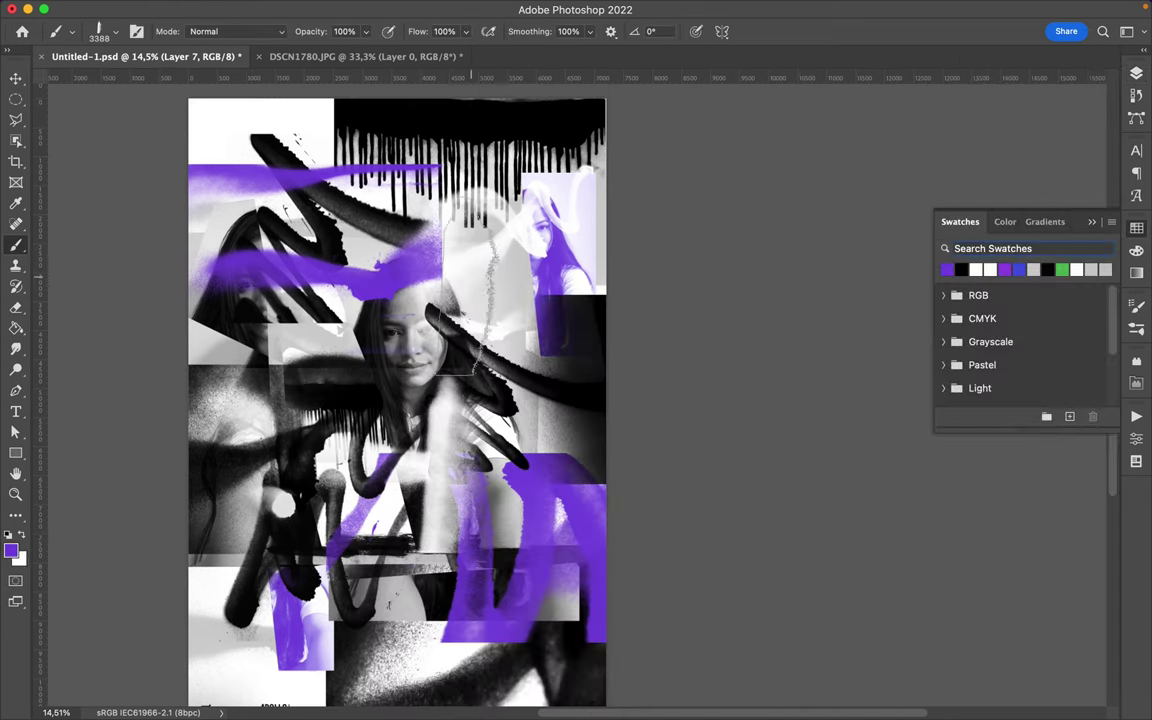
{"action": "right_click", "coordinate": [403, 260]}
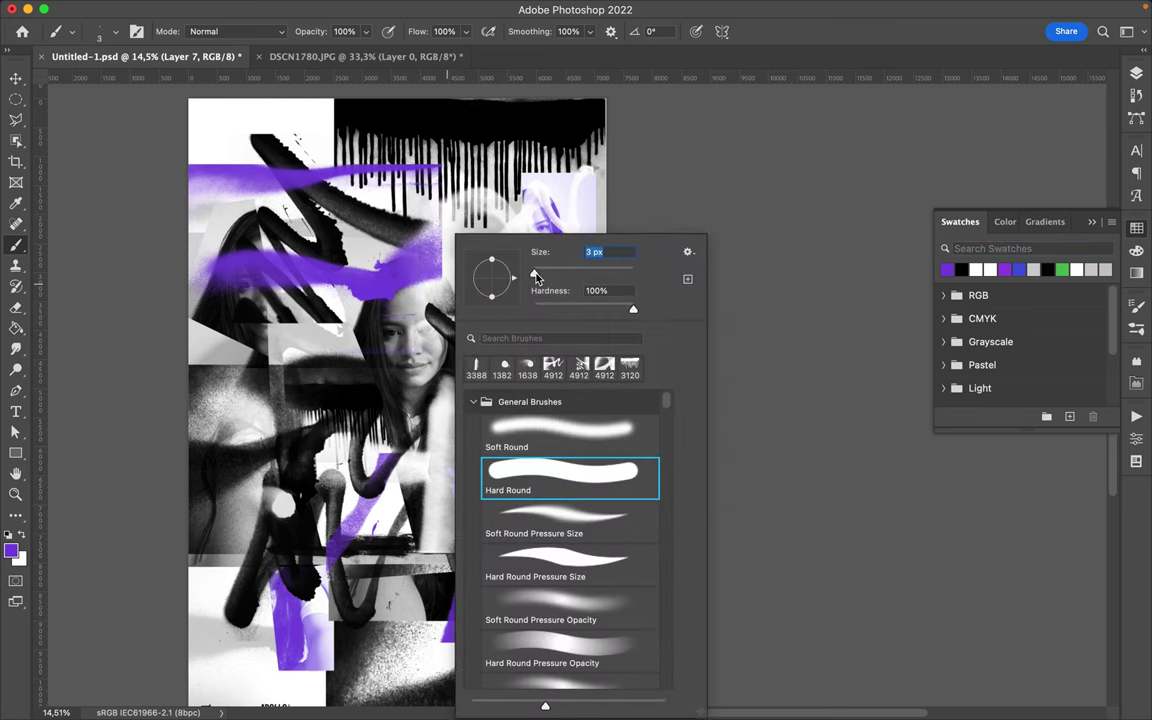
{"action": "key", "text": "Return"}
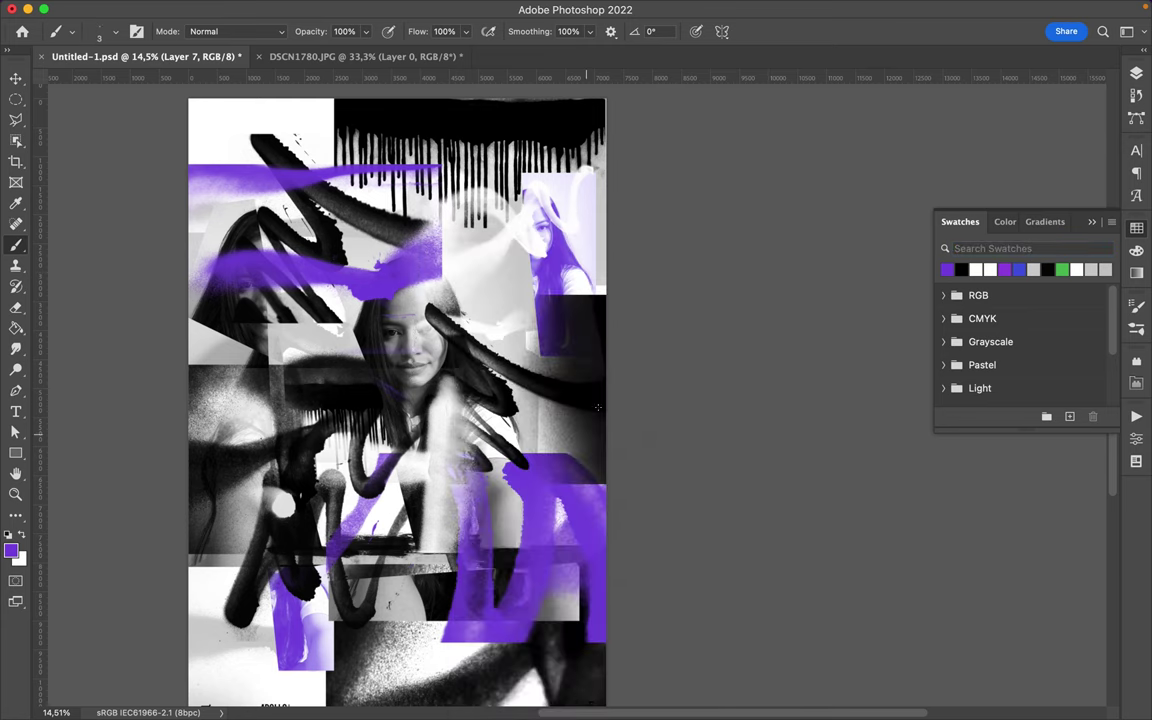
Draw thin scribbled lines across the collage, including over the top drips.
{"action": "scroll", "coordinate": [487, 335], "scroll_direction": "up", "scroll_amount": 3}
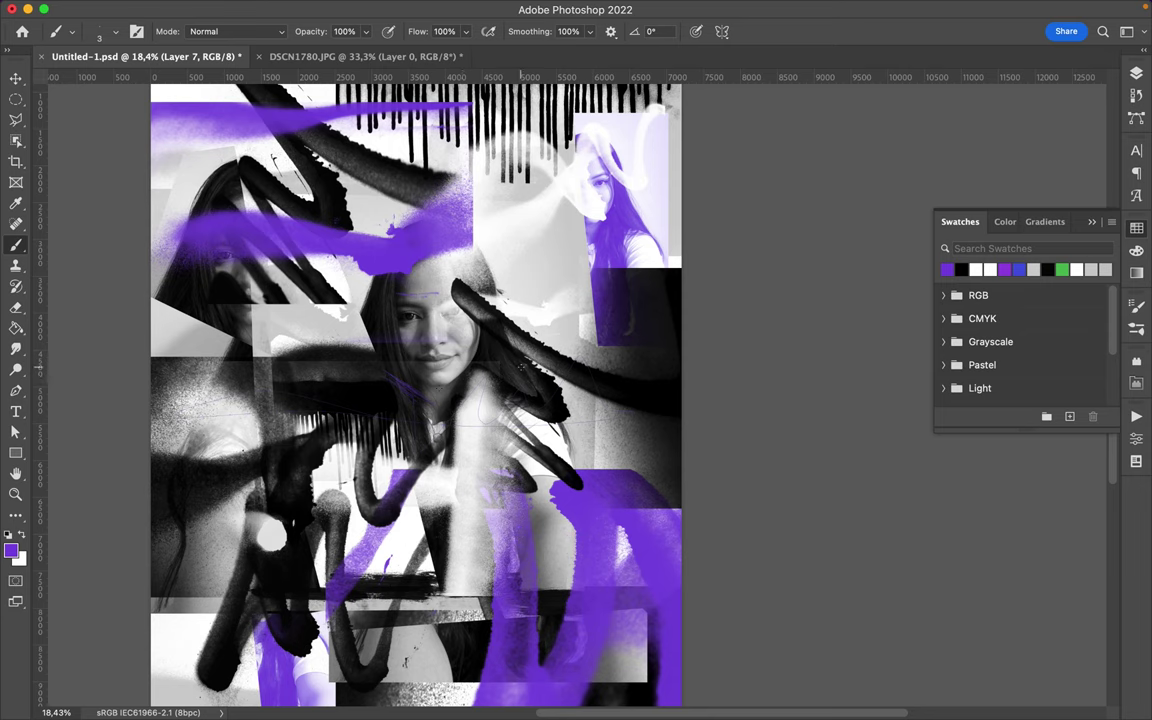
{"action": "scroll", "coordinate": [520, 367], "scroll_direction": "down", "scroll_amount": 3}
{"action": "scroll", "coordinate": [287, 352], "scroll_direction": "up", "scroll_amount": 5}
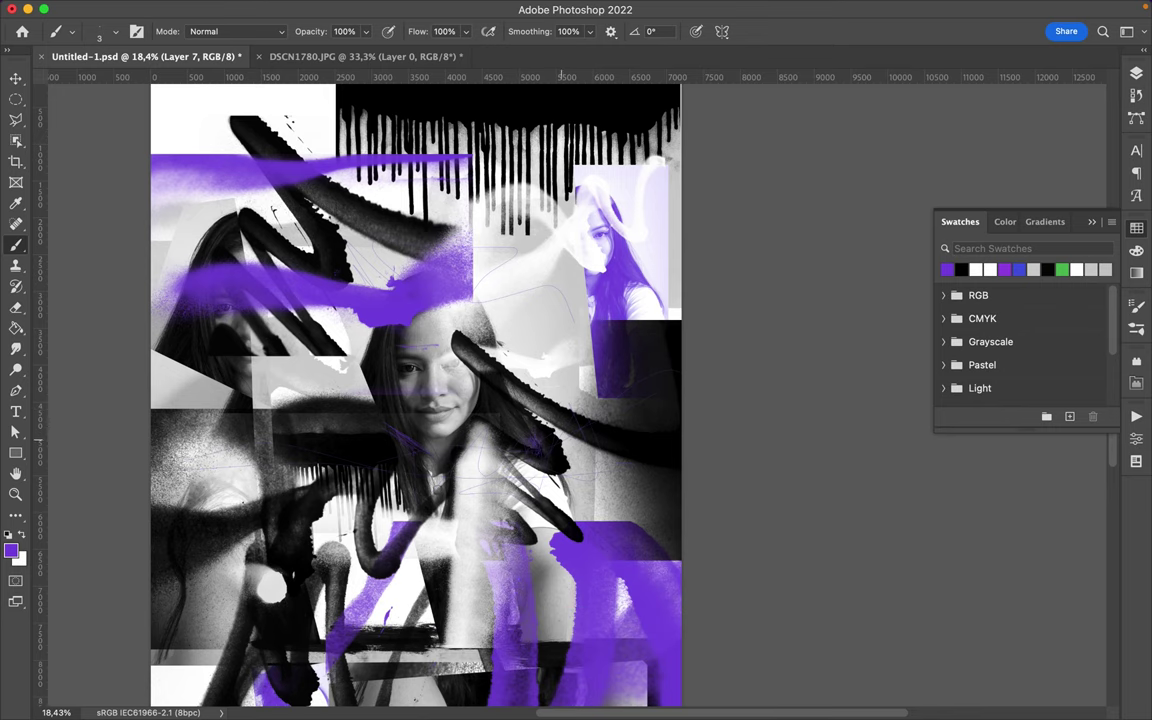
{"action": "scroll", "coordinate": [410, 390], "scroll_direction": "down", "scroll_amount": 4}
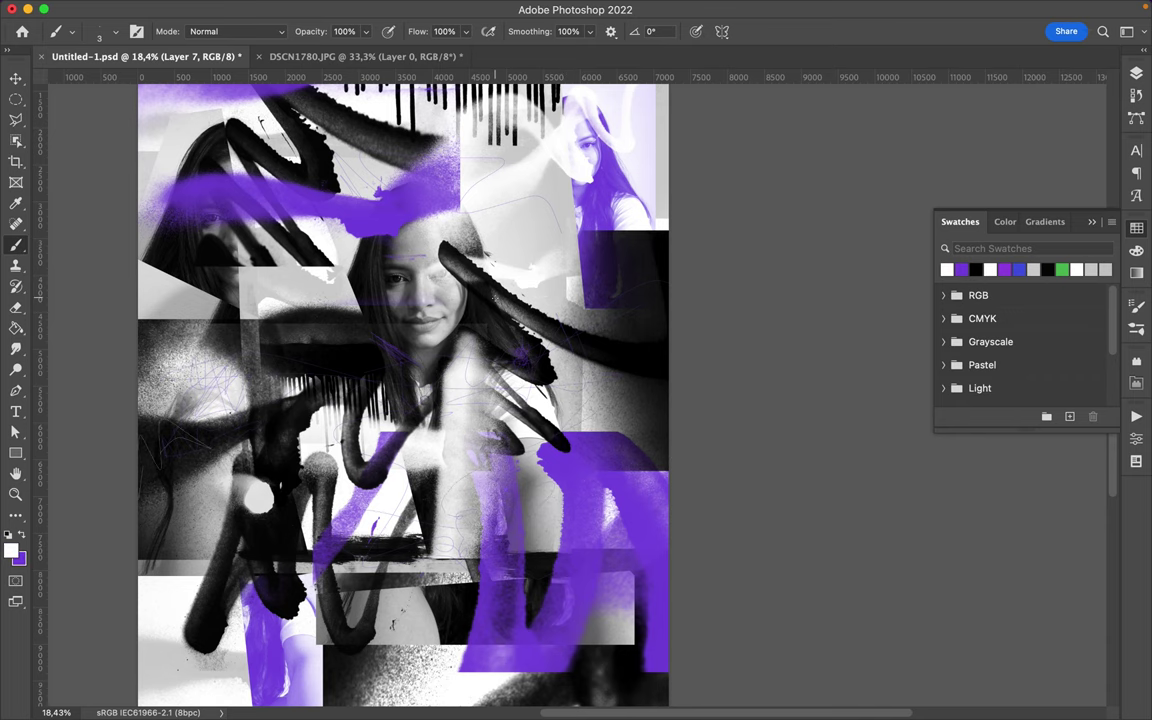
{"action": "scroll", "coordinate": [475, 180], "scroll_direction": "up", "scroll_amount": 2}
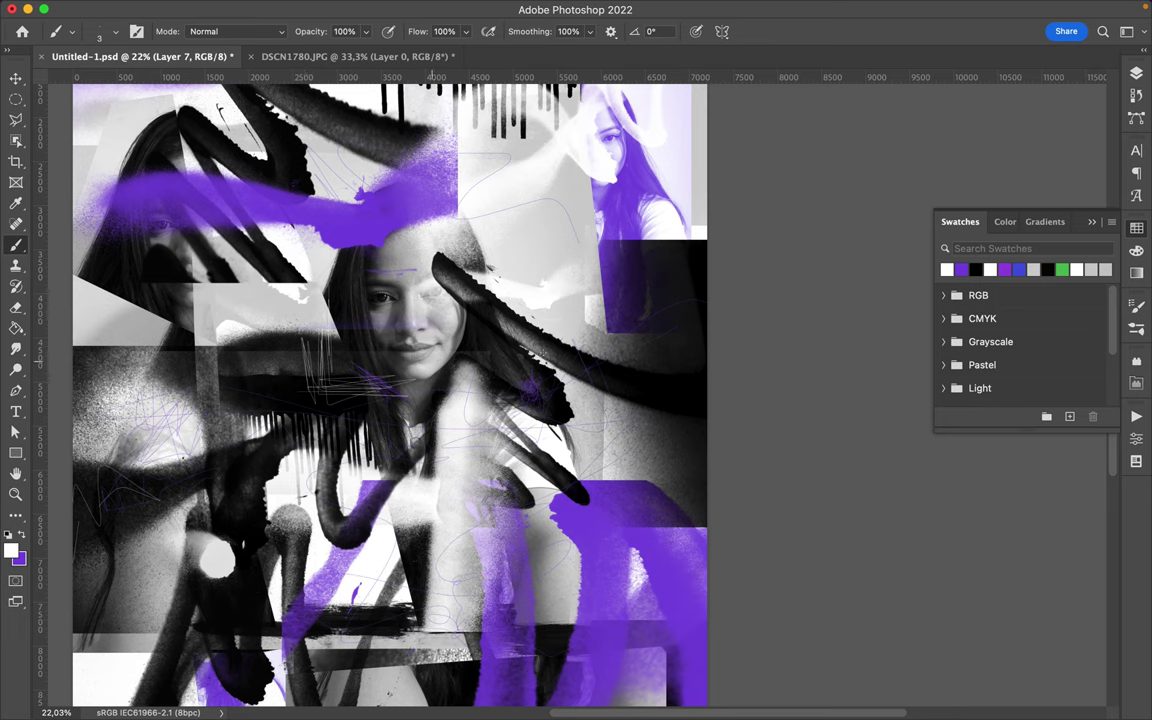
{"action": "scroll", "coordinate": [400, 400], "scroll_direction": "up", "scroll_amount": 3}
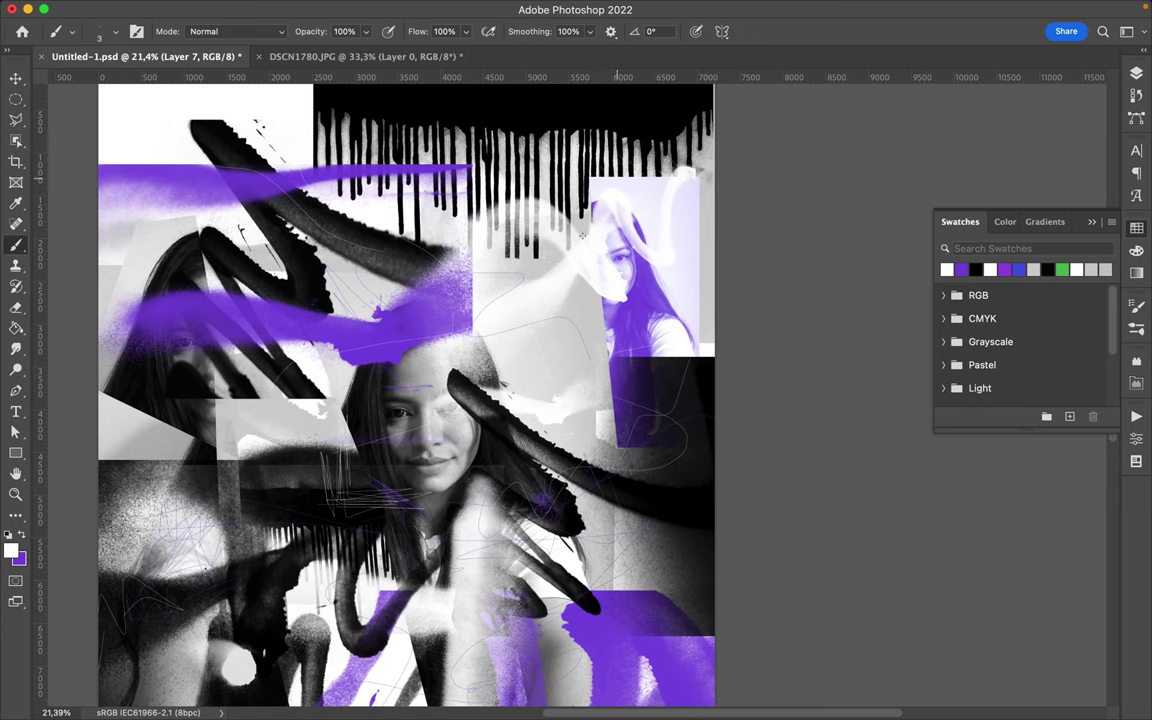
{"action": "scroll", "coordinate": [437, 244], "scroll_direction": "up", "scroll_amount": 3}
{"action": "key", "text": "v"}
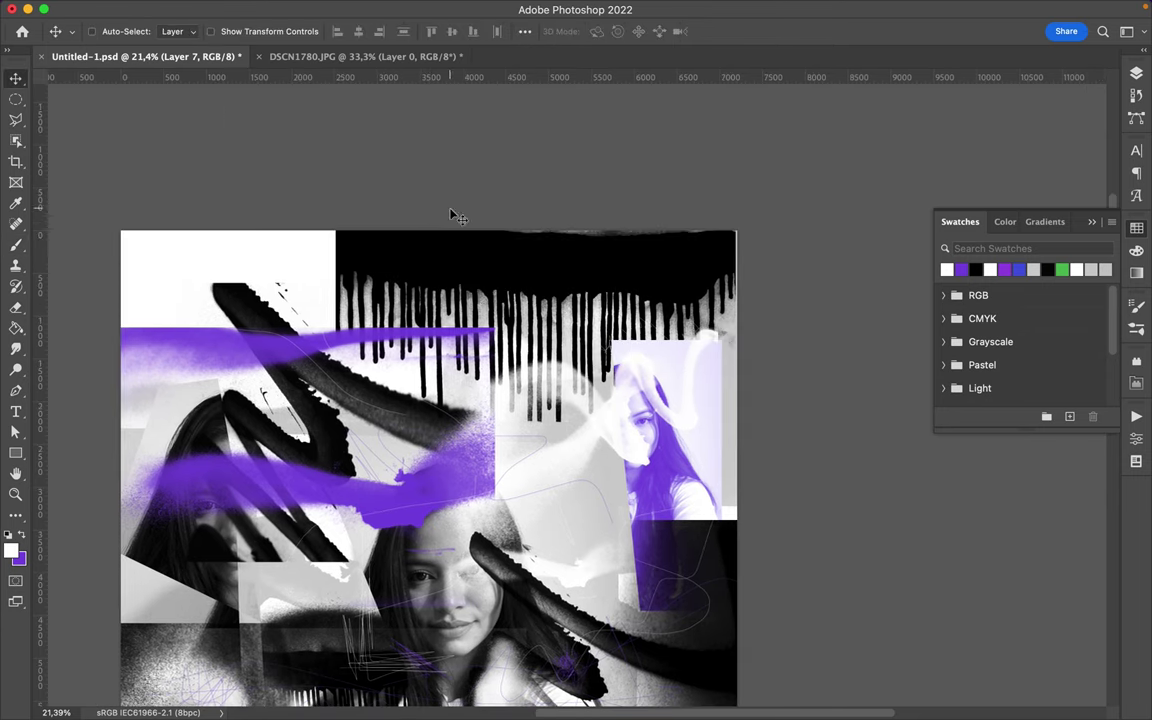
{"action": "key", "text": "b"}
{"action": "scroll", "coordinate": [801, 315], "scroll_direction": "down", "scroll_amount": 3}
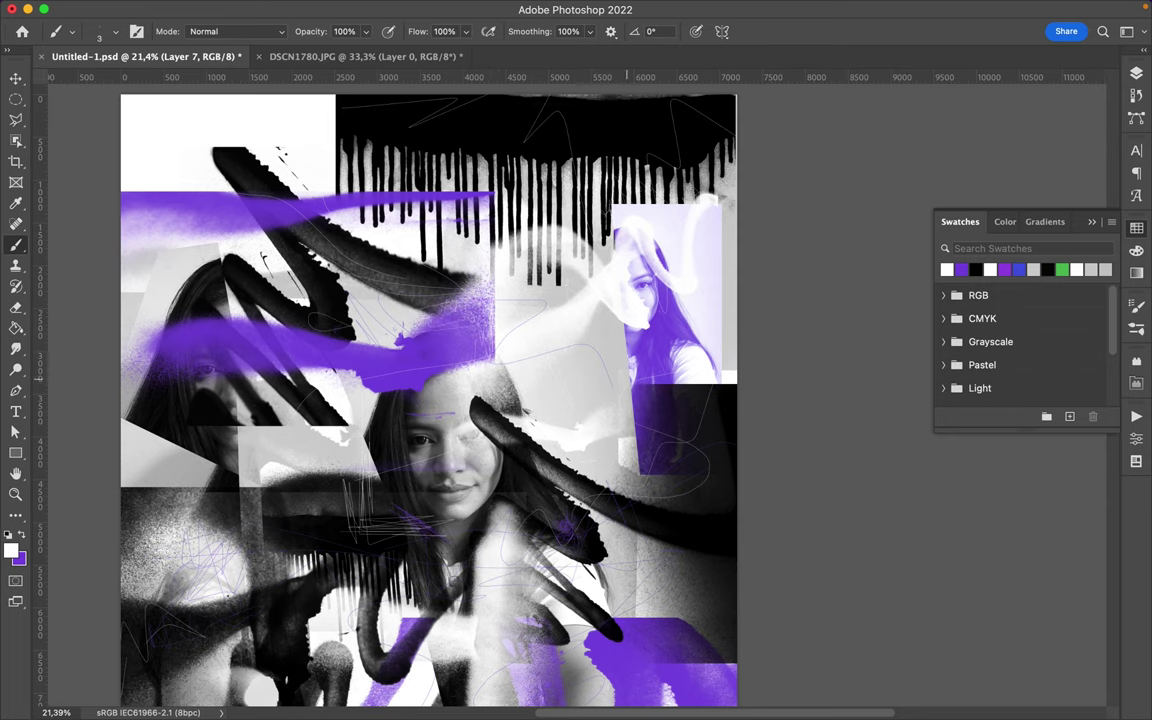
{"action": "scroll", "coordinate": [661, 426], "scroll_direction": "down", "scroll_amount": 5}
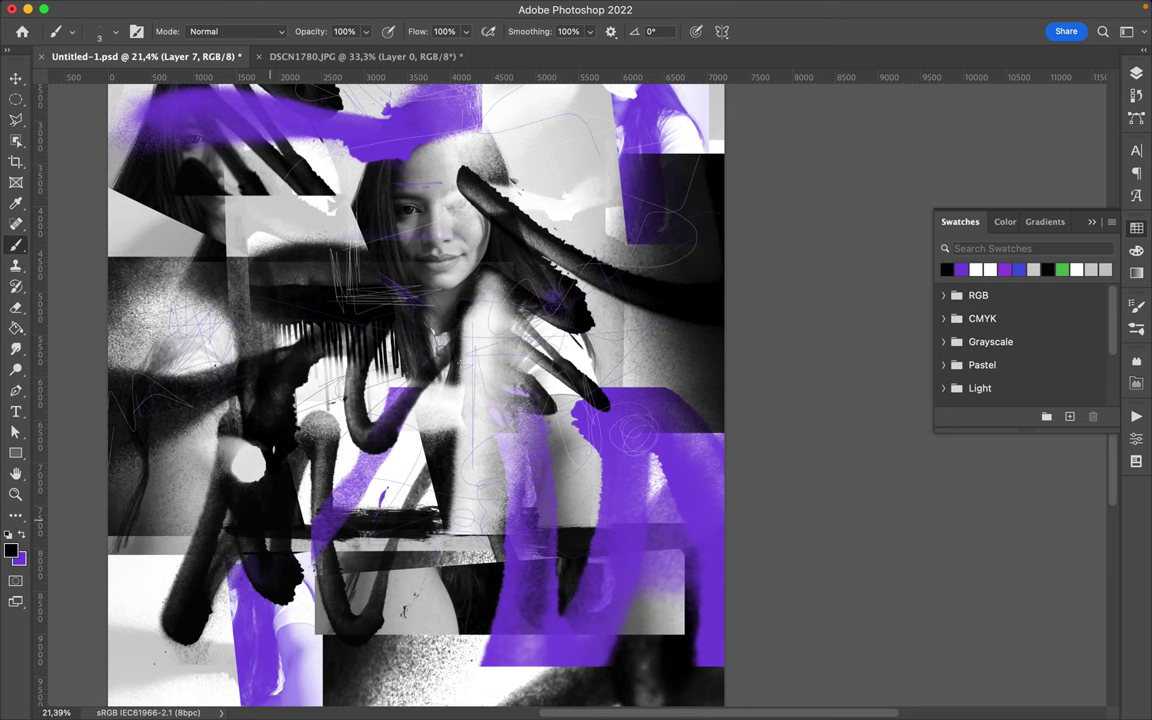
{"action": "scroll", "coordinate": [416, 395], "scroll_direction": "down", "scroll_amount": 2}
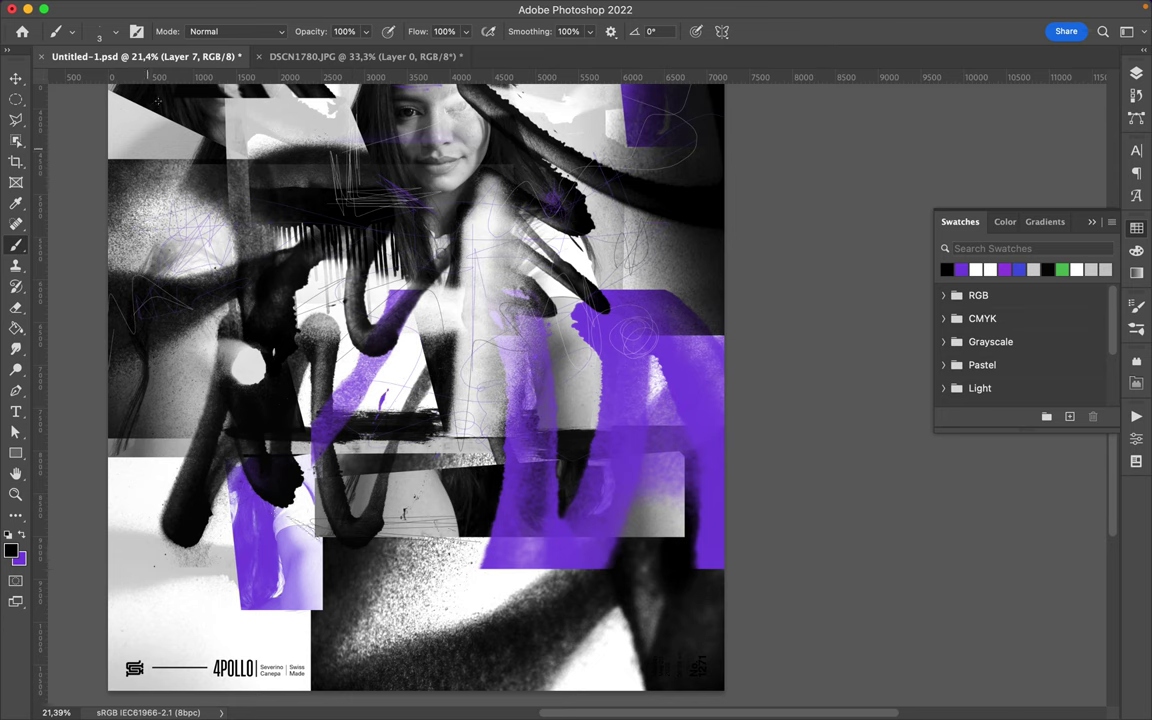
Shrink the brush to 1 px for fainter scribbles and browse the Kyle brushes group.
{"action": "right_click", "coordinate": [380, 322]}
{"action": "key", "text": "Return"}
{"action": "scroll", "coordinate": [703, 176], "scroll_direction": "up", "scroll_amount": 4}
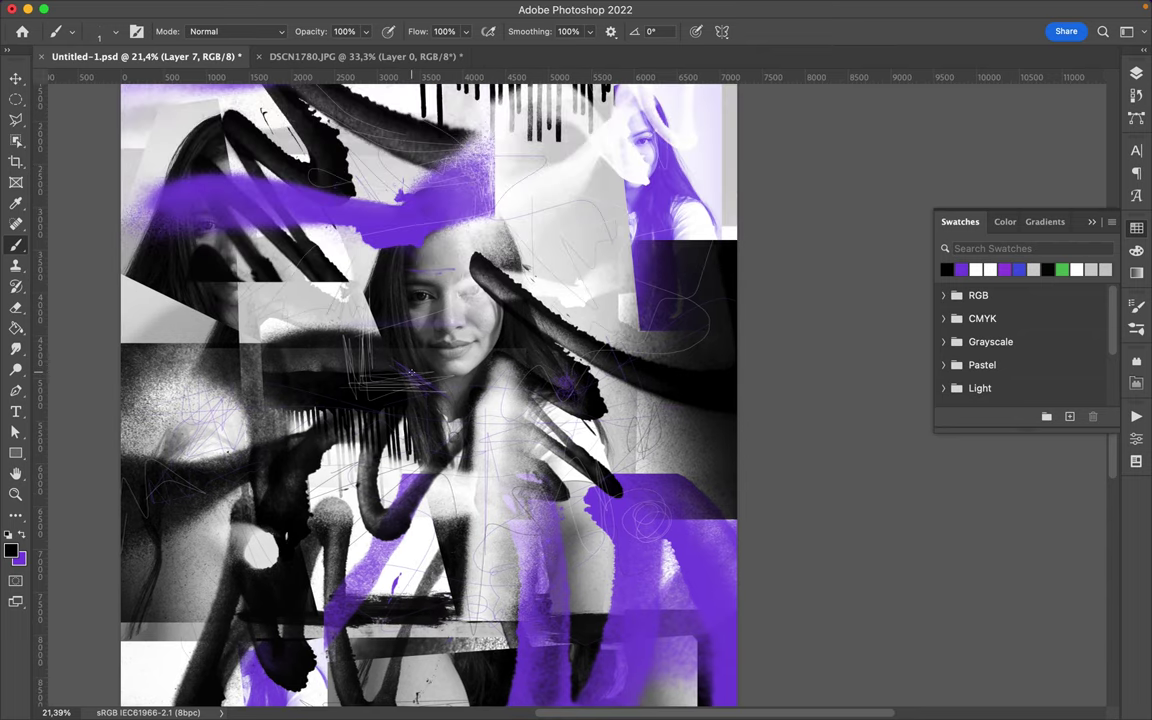
{"action": "scroll", "coordinate": [410, 372], "scroll_direction": "down", "scroll_amount": 3}
{"action": "right_click", "coordinate": [420, 343]}
{"action": "scroll", "coordinate": [522, 385], "scroll_direction": "down", "scroll_amount": 5}
{"action": "left_click", "coordinate": [499, 445]}
{"action": "scroll", "coordinate": [560, 548], "scroll_direction": "down", "scroll_amount": 3}
Select the Just Spilling Ink brush from the Kyle presets.
{"action": "scroll", "coordinate": [560, 548], "scroll_direction": "down", "scroll_amount": 3}
{"action": "left_click", "coordinate": [575, 578]}
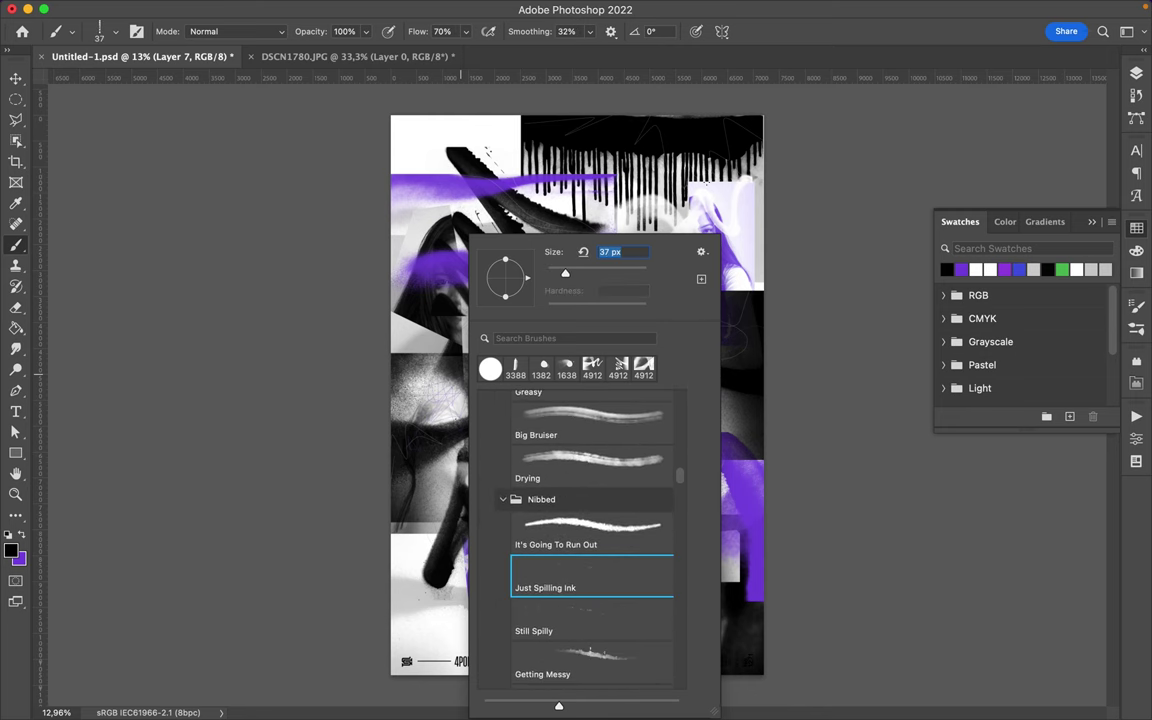
{"action": "scroll", "coordinate": [510, 168], "scroll_direction": "up", "scroll_amount": 5}
{"action": "scroll", "coordinate": [510, 168], "scroll_direction": "up", "scroll_amount": 3}
{"action": "key", "text": "Escape"}
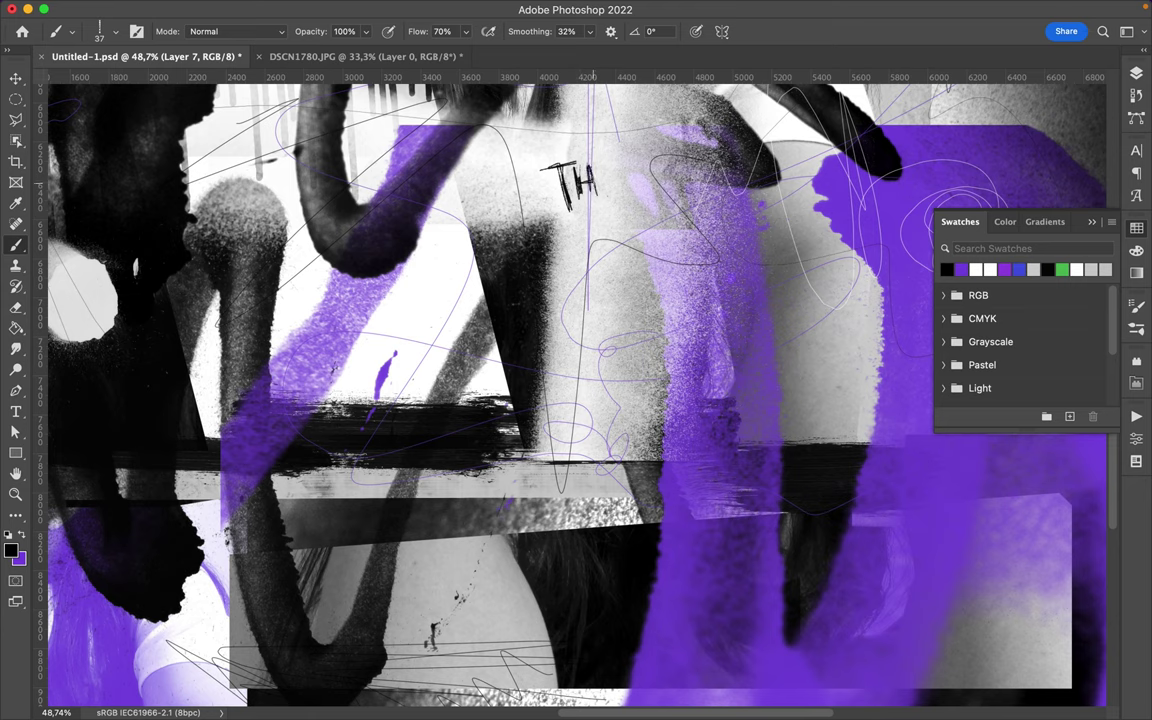
Hand-letter 'LOOK #5' in black below THE, then zoom out to the whole poster.
{"action": "left_click_drag", "start_coordinate": [560, 225], "coordinate": [579, 262]}
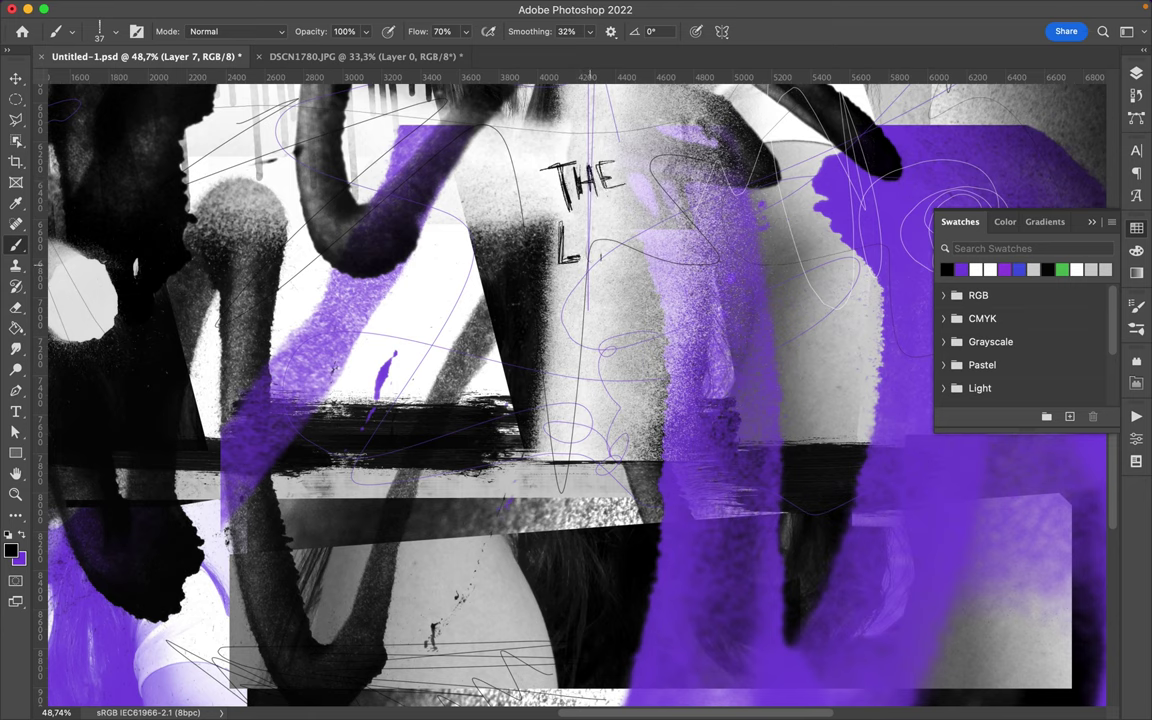
{"action": "left_click_drag", "start_coordinate": [600, 240], "coordinate": [625, 242]}
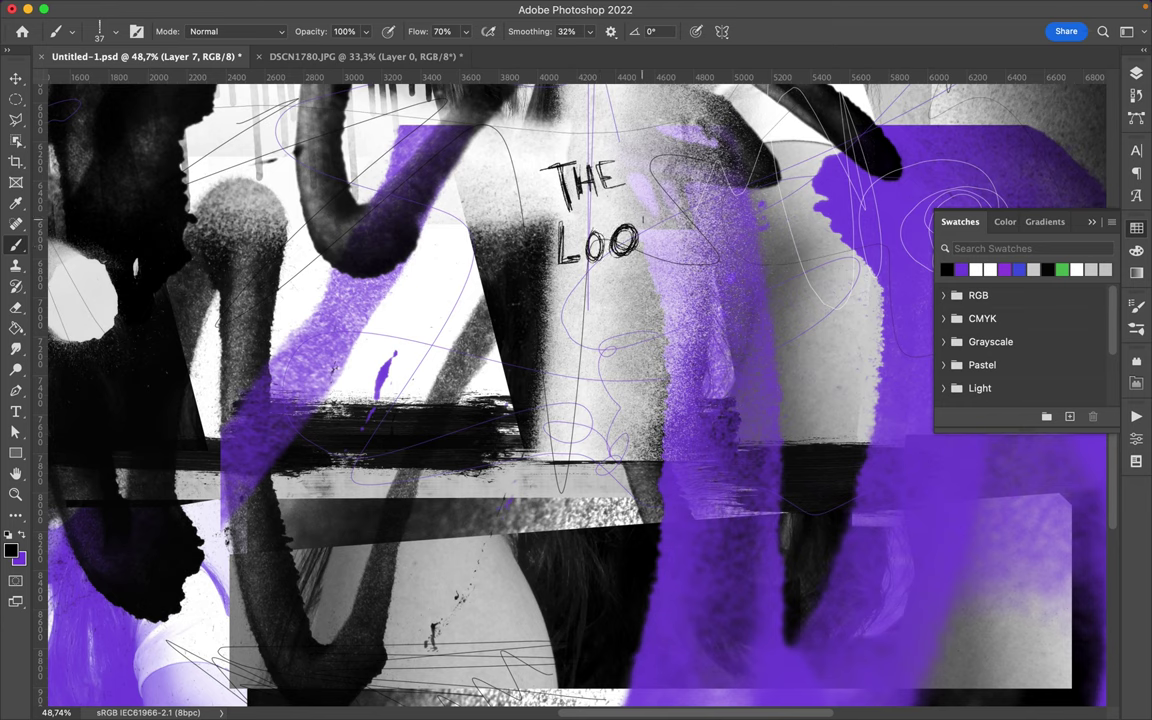
{"action": "mouse_move", "coordinate": [646, 205]}
{"action": "left_mouse_down"}
{"action": "mouse_move", "coordinate": [645, 262]}
{"action": "mouse_move", "coordinate": [672, 252]}
{"action": "left_mouse_up"}
{"action": "left_click_drag", "start_coordinate": [622, 275], "coordinate": [596, 326]}
{"action": "left_click_drag", "start_coordinate": [624, 280], "coordinate": [596, 326]}
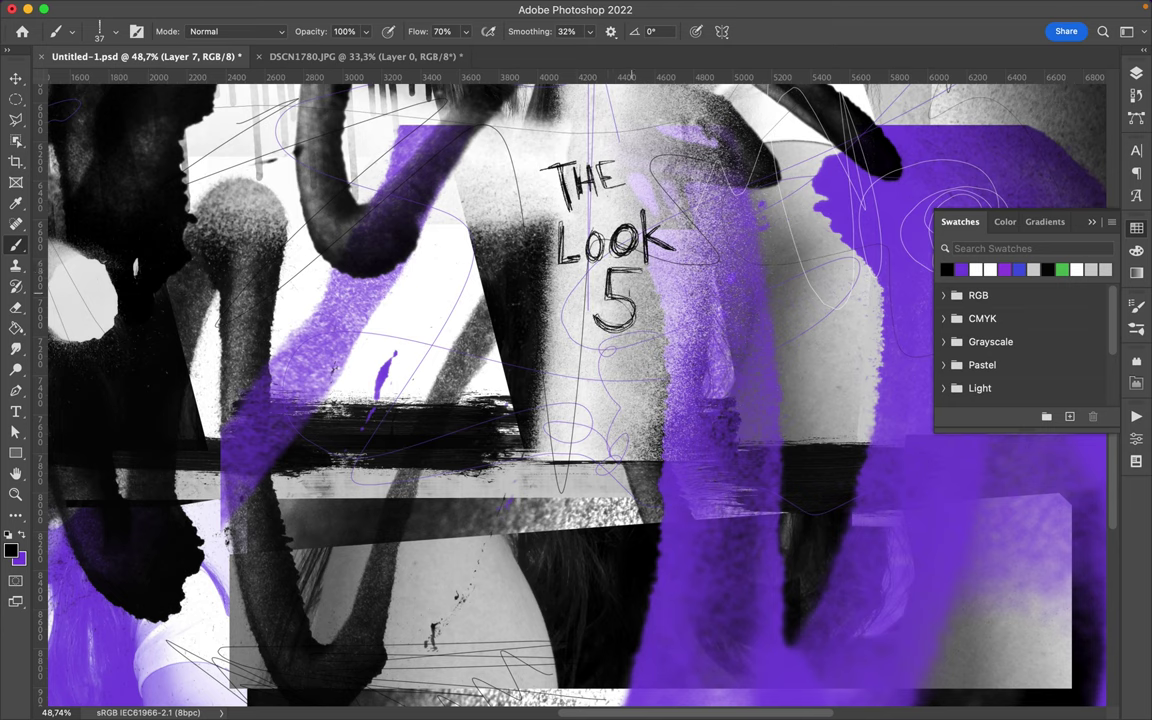
{"action": "mouse_move", "coordinate": [577, 283]}
{"action": "left_mouse_down"}
{"action": "mouse_move", "coordinate": [573, 309]}
{"action": "mouse_move", "coordinate": [588, 293]}
{"action": "left_mouse_up"}
{"action": "left_click_drag", "start_coordinate": [562, 305], "coordinate": [585, 302]}
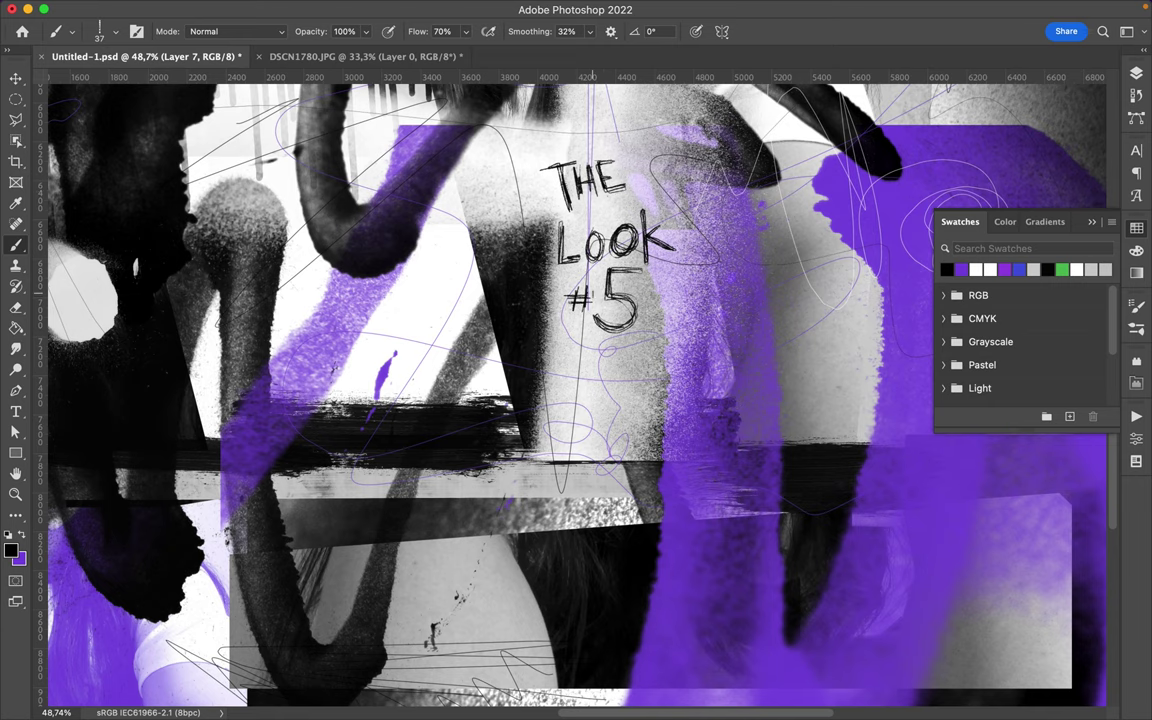
{"action": "key", "text": "super+0"}
{"action": "scroll", "coordinate": [540, 370], "scroll_direction": "up", "scroll_amount": 3}
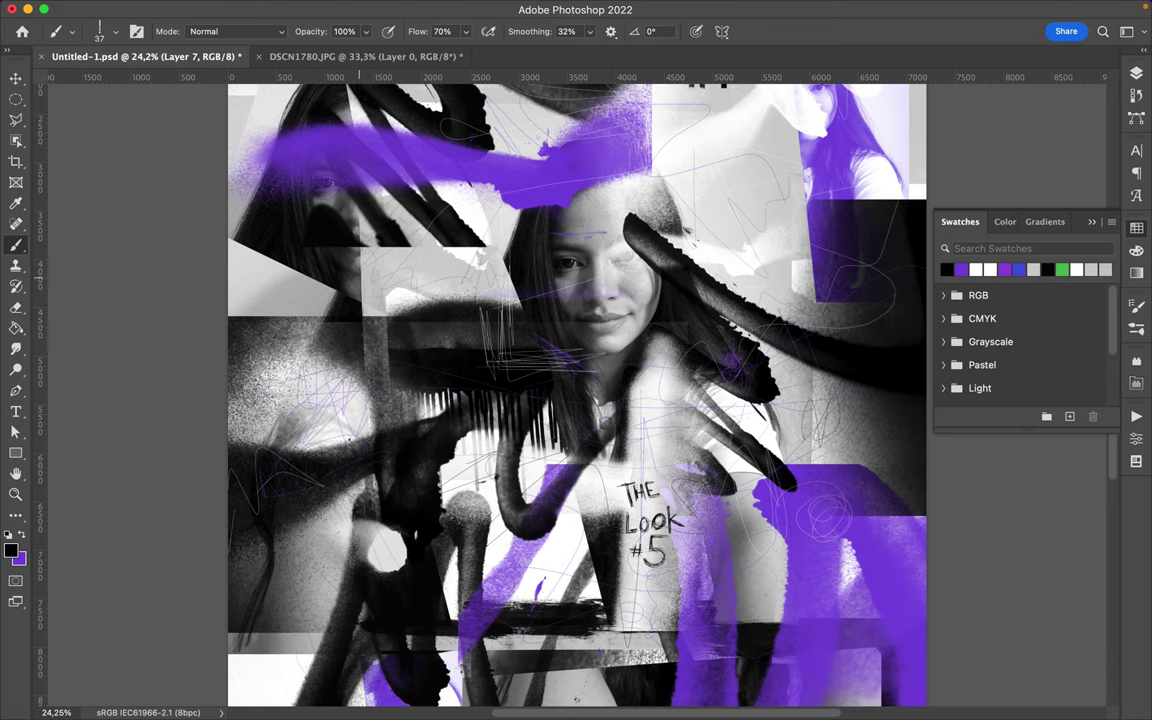
Set white as the paint colour and draw a loose ring around the portrait's eye.
{"action": "left_click_drag", "start_coordinate": [362, 261], "coordinate": [362, 318]}
{"action": "key", "text": "d"}
{"action": "key", "text": "x"}
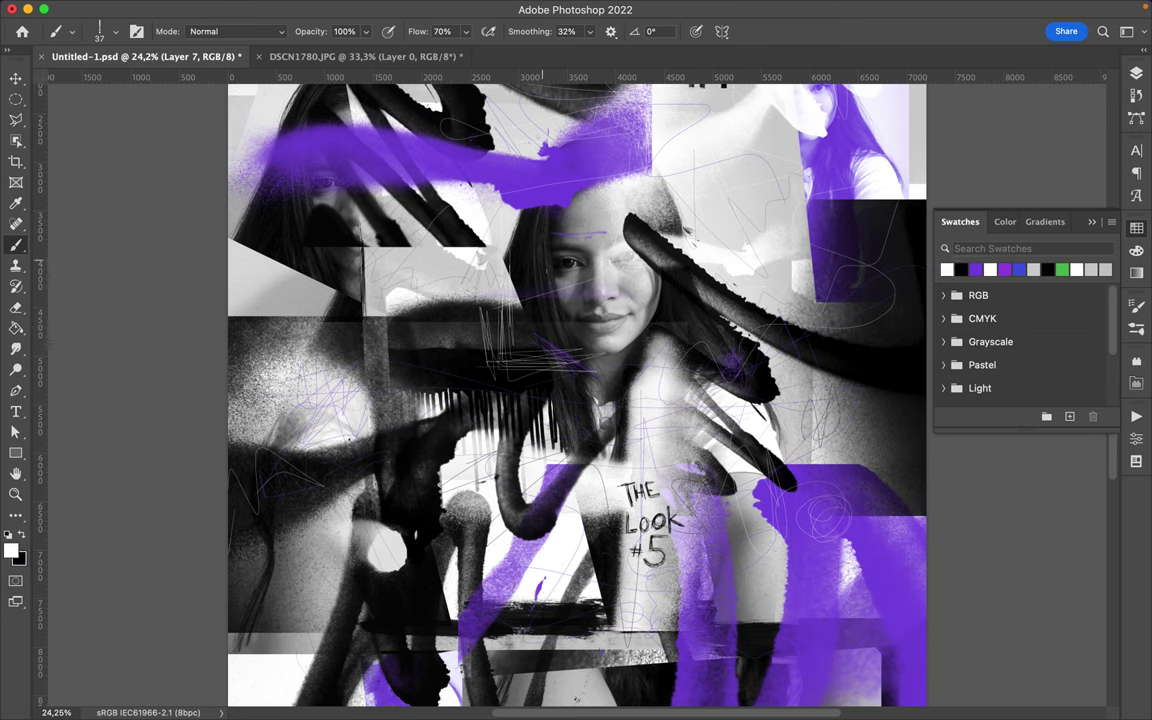
{"action": "left_click_drag", "start_coordinate": [551, 250], "coordinate": [545, 262]}
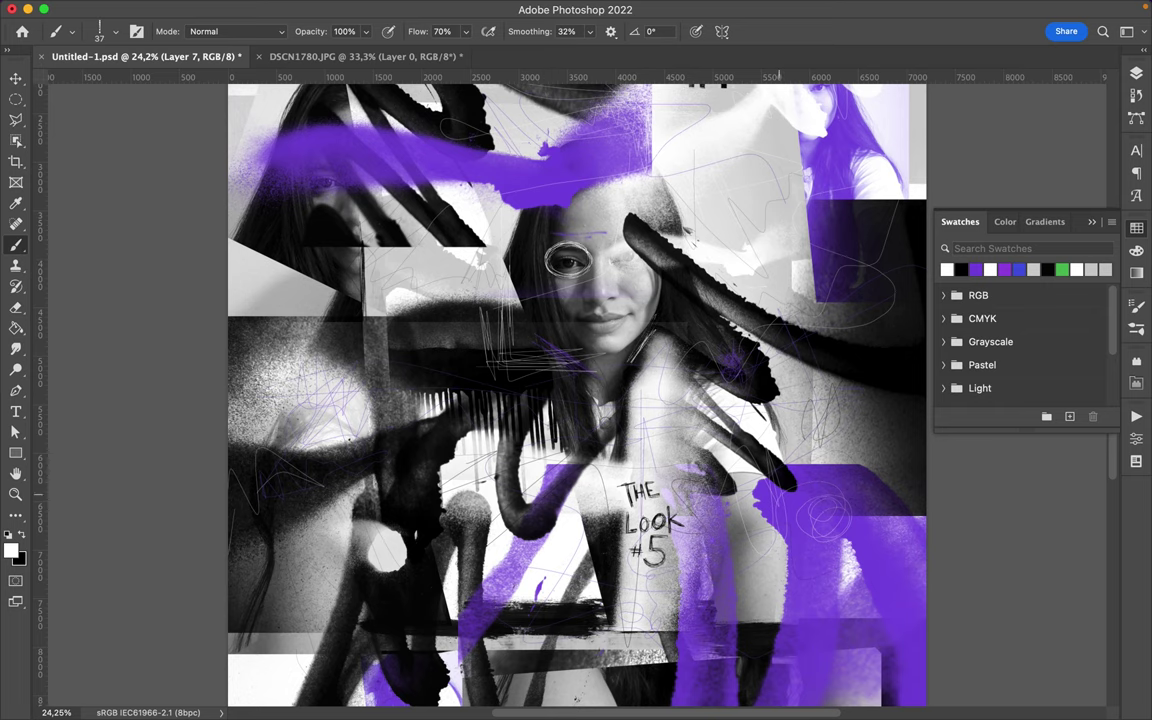
Choose the Split Tip brush from the brush presets.
{"action": "scroll", "coordinate": [760, 352], "scroll_direction": "down", "scroll_amount": 5}
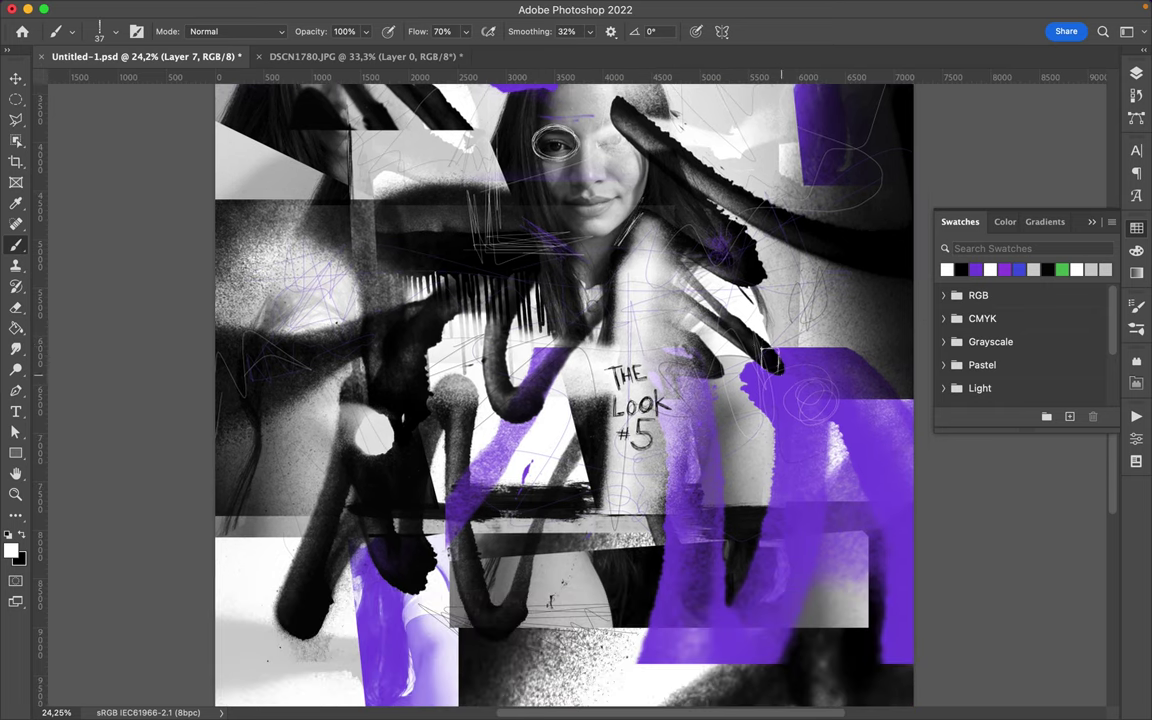
{"action": "scroll", "coordinate": [745, 400], "scroll_direction": "up", "scroll_amount": 5}
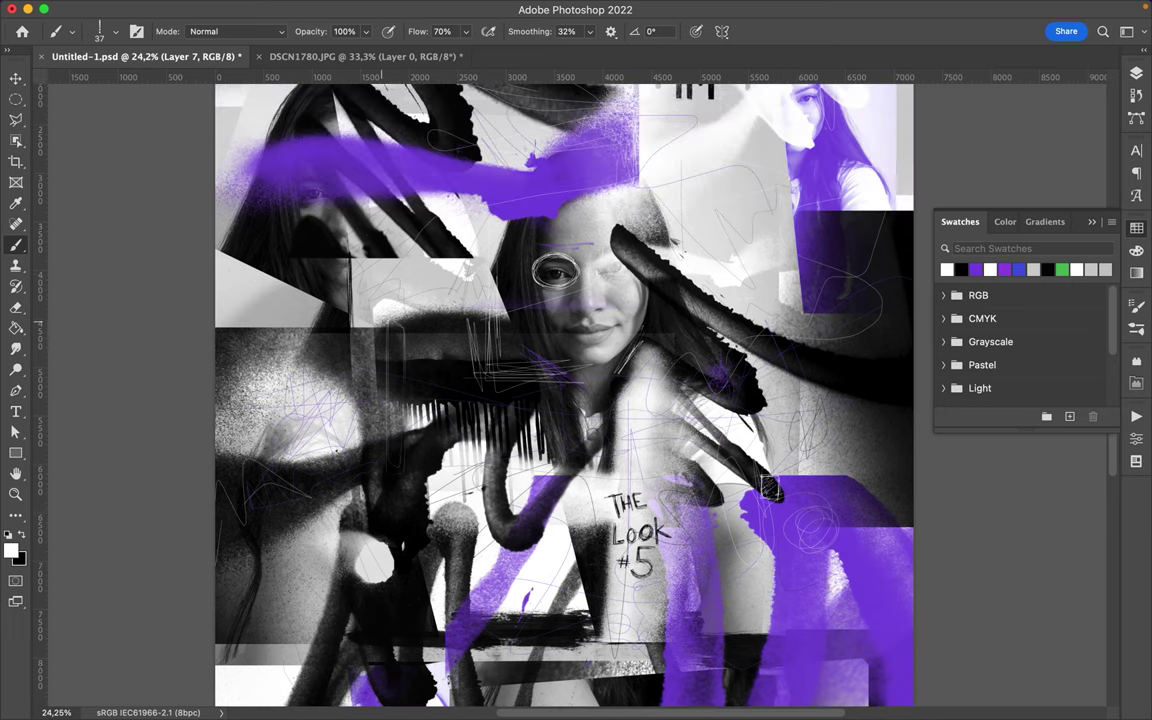
{"action": "scroll", "coordinate": [578, 398], "scroll_direction": "down", "scroll_amount": 2}
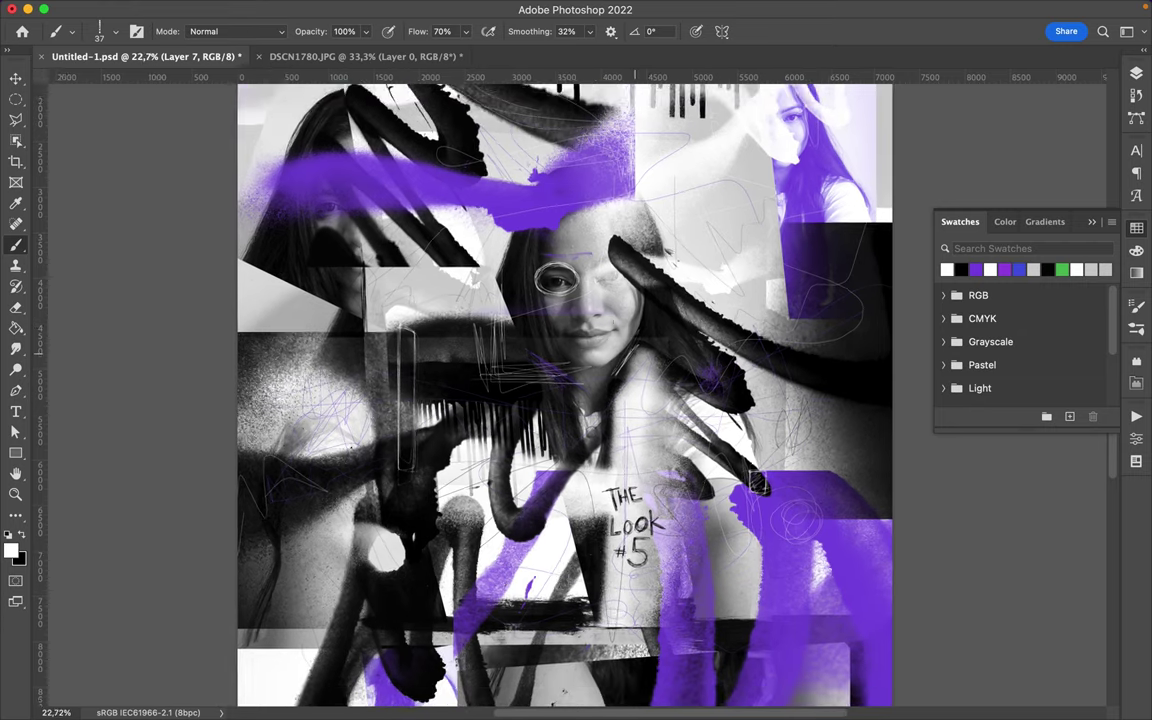
{"action": "right_click", "coordinate": [616, 236]}
{"action": "left_click", "coordinate": [710, 477]}
{"action": "scroll", "coordinate": [710, 477], "scroll_direction": "up", "scroll_amount": 2}
{"action": "left_click", "coordinate": [710, 452]}
{"action": "scroll", "coordinate": [710, 452], "scroll_direction": "up", "scroll_amount": 2}
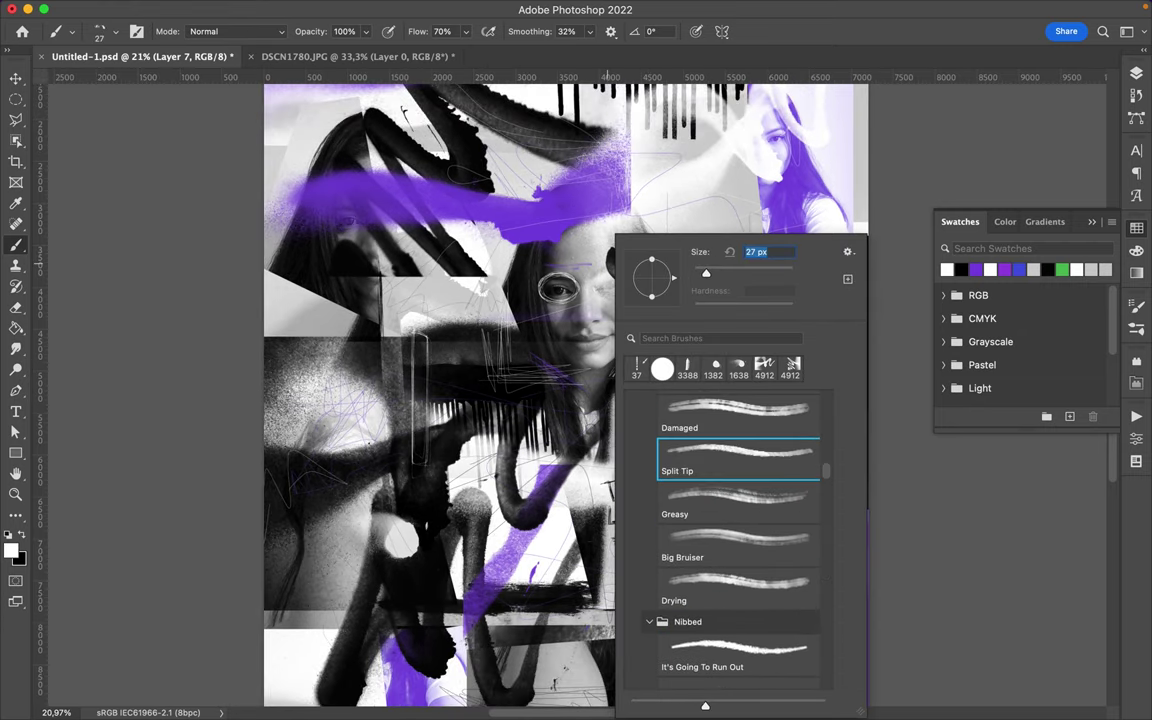
Draw a purple frame around THE LOOK #5.
{"action": "key", "text": "Return"}
{"action": "scroll", "coordinate": [823, 604], "scroll_direction": "up", "scroll_amount": 3}
{"action": "left_click_drag", "start_coordinate": [823, 604], "coordinate": [812, 345]}
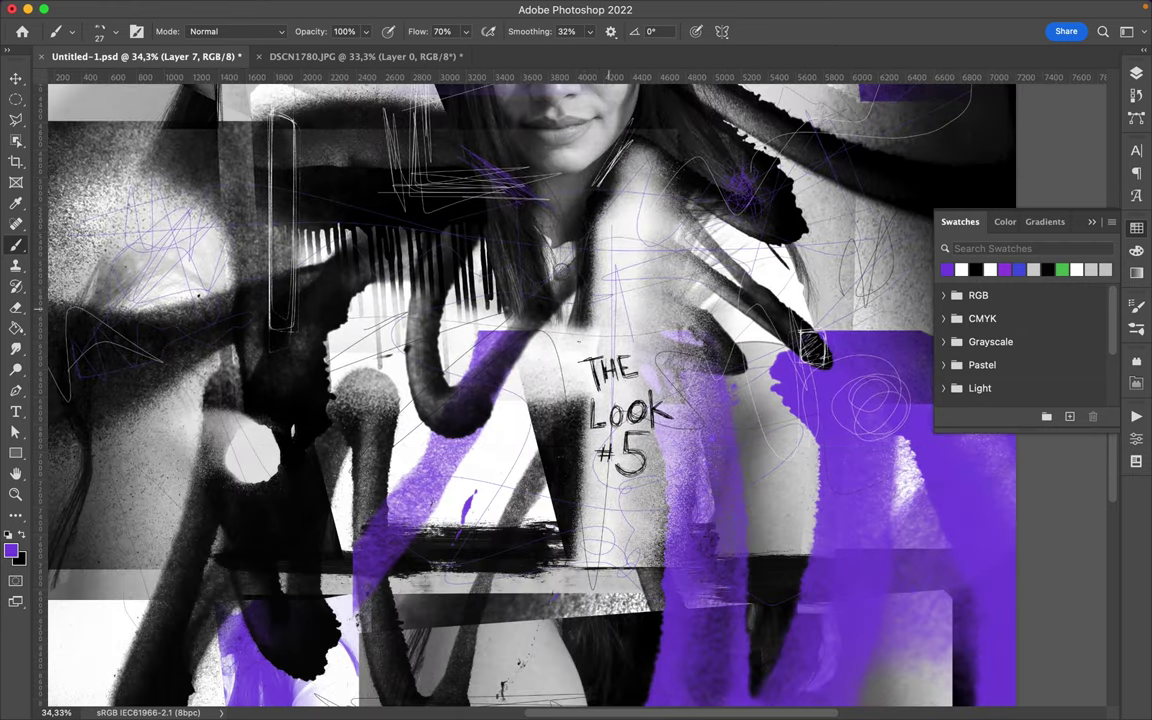
{"action": "mouse_move", "coordinate": [575, 485]}
{"action": "left_mouse_down"}
{"action": "mouse_move", "coordinate": [665, 350]}
{"action": "mouse_move", "coordinate": [570, 420]}
{"action": "mouse_move", "coordinate": [668, 360]}
{"action": "mouse_move", "coordinate": [590, 345]}
{"action": "left_mouse_up"}
{"action": "scroll", "coordinate": [590, 345], "scroll_direction": "up", "scroll_amount": 3}
{"action": "scroll", "coordinate": [575, 240], "scroll_direction": "up", "scroll_amount": 3}
Add small purple zigzags and double-dash marks around the face and collage.
{"action": "mouse_move", "coordinate": [350, 300]}
{"action": "left_mouse_down"}
{"action": "mouse_move", "coordinate": [405, 305]}
{"action": "mouse_move", "coordinate": [350, 312]}
{"action": "mouse_move", "coordinate": [405, 318]}
{"action": "mouse_move", "coordinate": [388, 300]}
{"action": "left_mouse_up"}
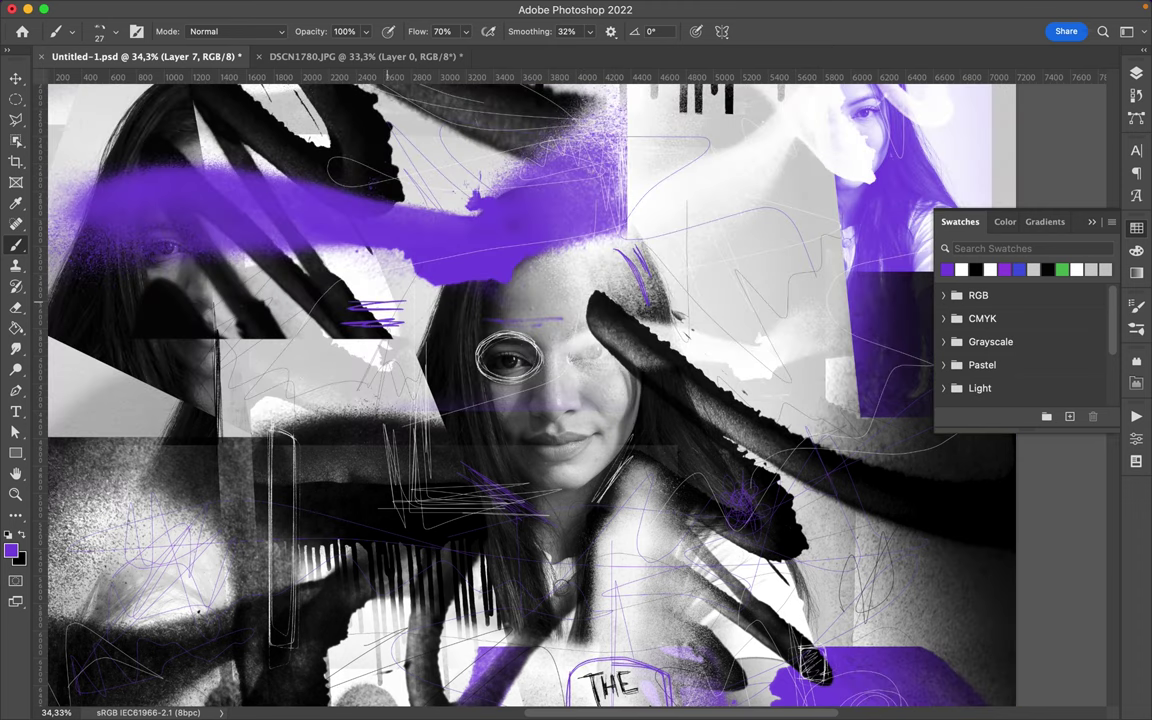
{"action": "scroll", "coordinate": [575, 400], "scroll_direction": "down", "scroll_amount": 1}
{"action": "scroll", "coordinate": [575, 400], "scroll_direction": "up", "scroll_amount": 1}
{"action": "left_click_drag", "start_coordinate": [638, 229], "coordinate": [672, 232]}
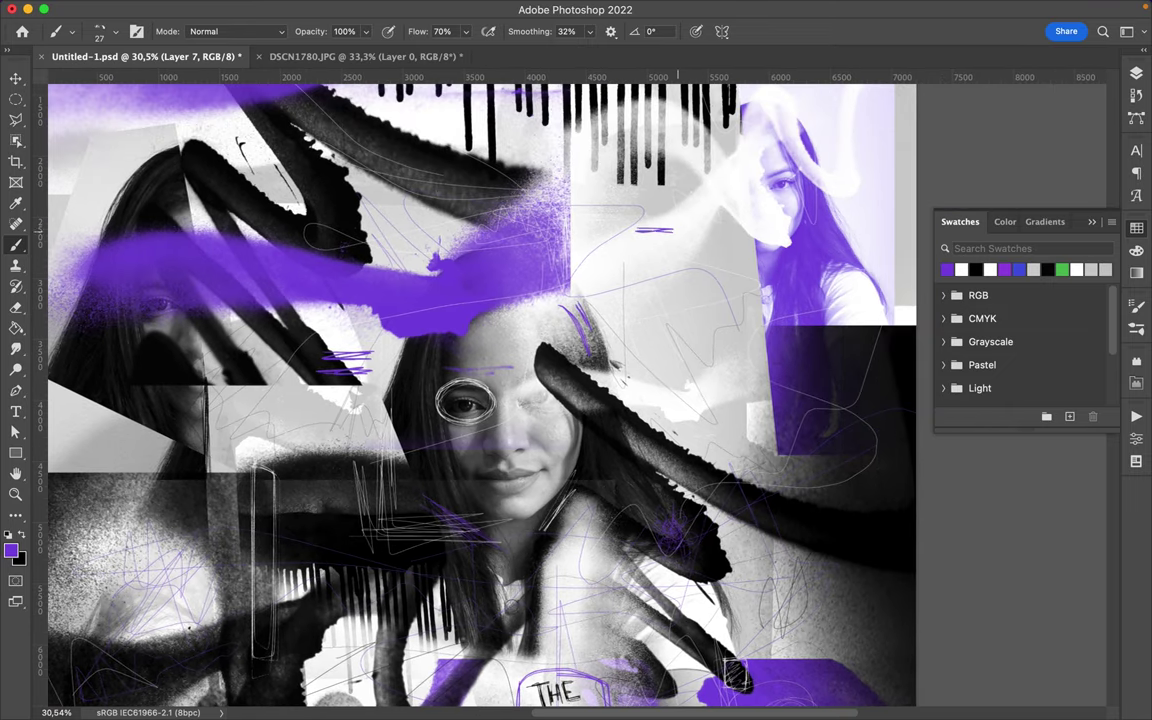
{"action": "scroll", "coordinate": [680, 225], "scroll_direction": "down", "scroll_amount": 1}
{"action": "scroll", "coordinate": [750, 300], "scroll_direction": "down", "scroll_amount": 4}
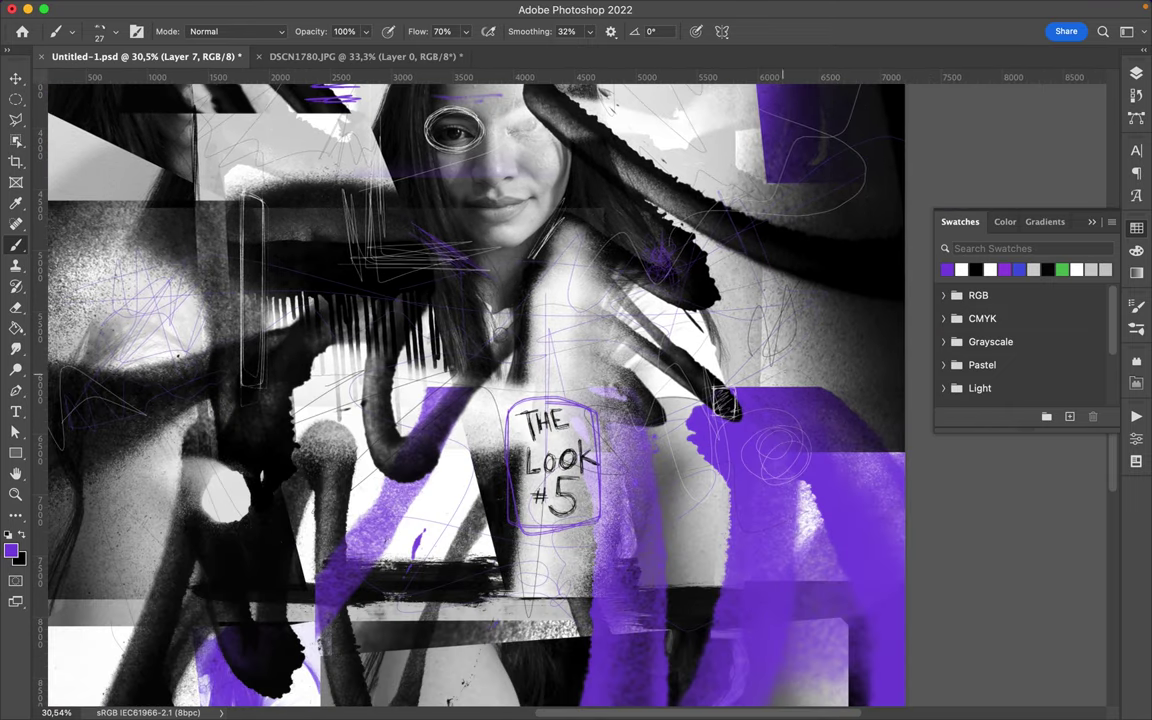
{"action": "scroll", "coordinate": [727, 235], "scroll_direction": "left", "scroll_amount": 2}
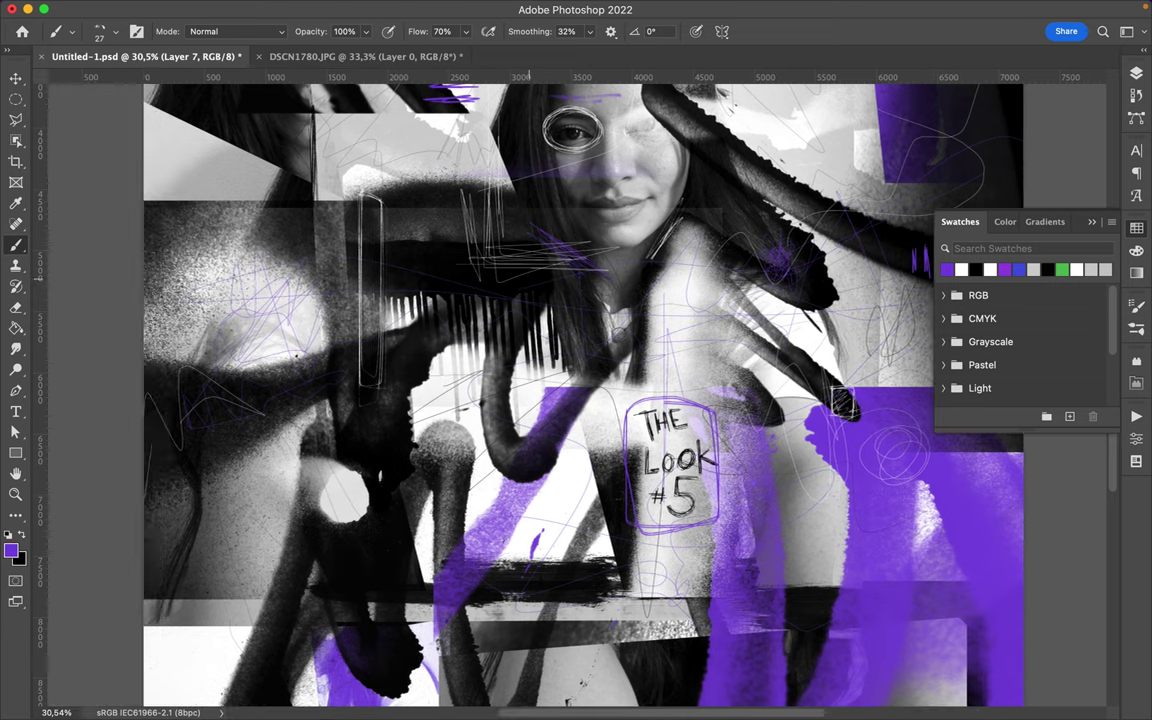
{"action": "mouse_move", "coordinate": [400, 248]}
{"action": "left_mouse_down"}
{"action": "mouse_move", "coordinate": [442, 254]}
{"action": "mouse_move", "coordinate": [443, 268]}
{"action": "left_mouse_up"}
{"action": "scroll", "coordinate": [550, 250], "scroll_direction": "up", "scroll_amount": 2}
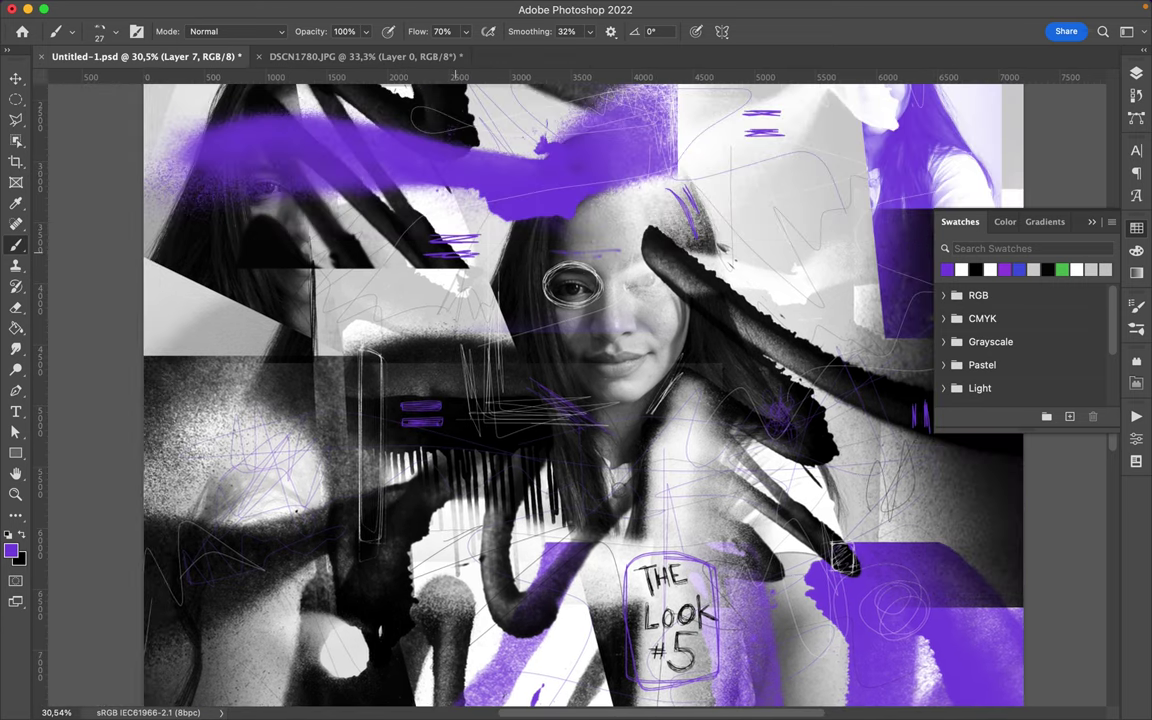
{"action": "scroll", "coordinate": [580, 390], "scroll_direction": "down", "scroll_amount": 4}
{"action": "left_click_drag", "start_coordinate": [662, 565], "coordinate": [619, 565]}
Switch to The Surrealist brush preset.
{"action": "scroll", "coordinate": [478, 397], "scroll_direction": "down", "scroll_amount": 5}
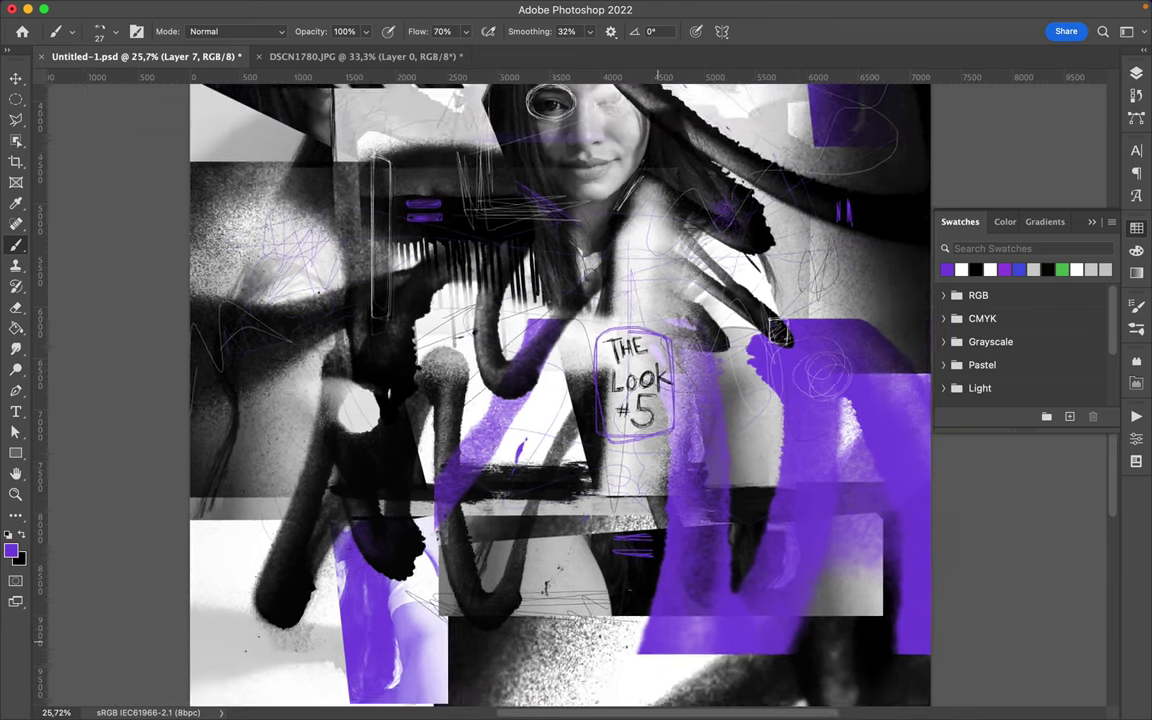
{"action": "right_click", "coordinate": [616, 240]}
{"action": "scroll", "coordinate": [731, 460], "scroll_direction": "up", "scroll_amount": 3}
{"action": "double_click", "coordinate": [731, 460]}
{"action": "right_click", "coordinate": [601, 240]}
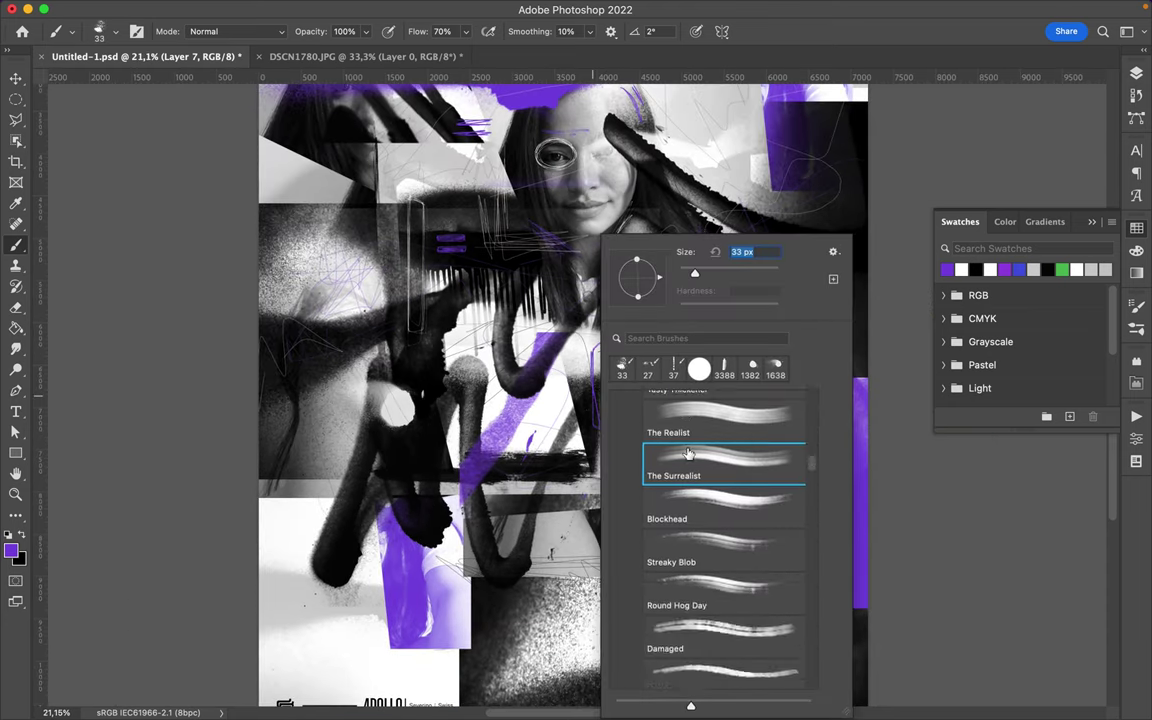
Switch the brush preset to The Harder They Fall at 158 px.
{"action": "scroll", "coordinate": [700, 460], "scroll_direction": "up", "scroll_amount": 5}
{"action": "scroll", "coordinate": [712, 498], "scroll_direction": "up", "scroll_amount": 1}
{"action": "double_click", "coordinate": [640, 450]}
{"action": "right_click", "coordinate": [601, 240]}
{"action": "double_click", "coordinate": [636, 418]}
{"action": "right_click", "coordinate": [592, 365]}
{"action": "scroll", "coordinate": [735, 505], "scroll_direction": "up", "scroll_amount": 3}
{"action": "scroll", "coordinate": [722, 440], "scroll_direction": "up", "scroll_amount": 3}
{"action": "double_click", "coordinate": [728, 465]}
Stamp purple dashes at the left edge, upper right, and higher on the left.
{"action": "left_click", "coordinate": [322, 405]}
{"action": "left_click", "coordinate": [705, 260]}
{"action": "scroll", "coordinate": [560, 400], "scroll_direction": "up", "scroll_amount": 5}
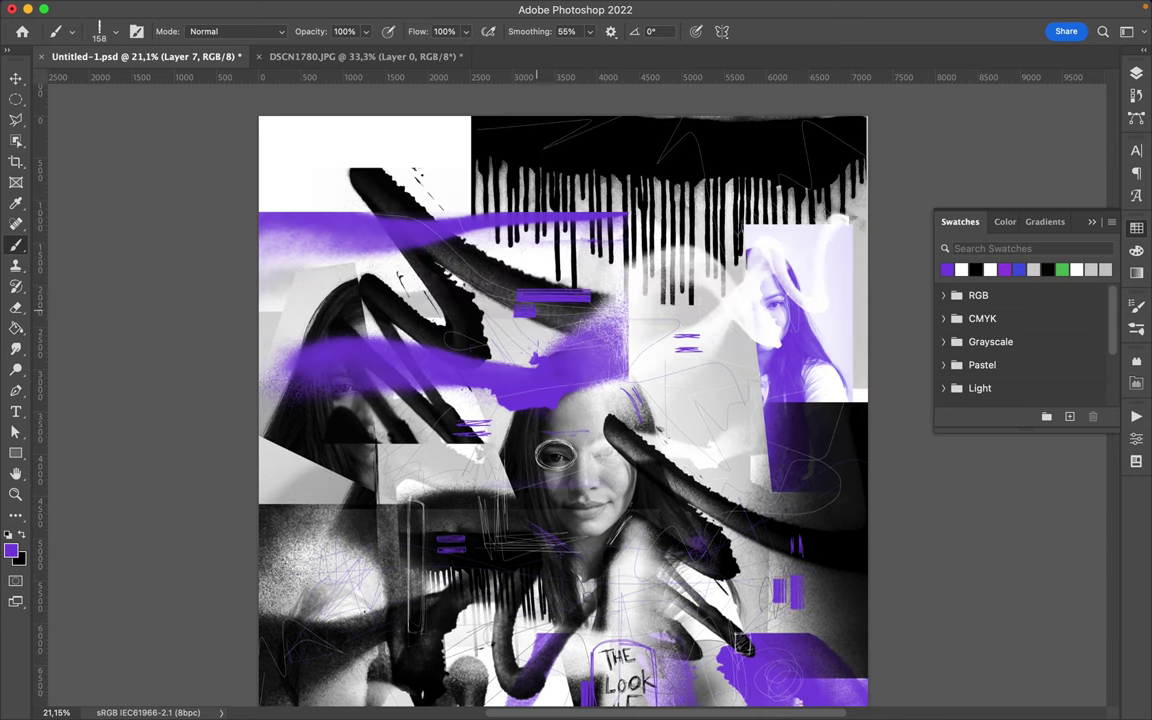
{"action": "scroll", "coordinate": [563, 395], "scroll_direction": "down", "scroll_amount": 3}
{"action": "left_click", "coordinate": [302, 292]}
{"action": "scroll", "coordinate": [560, 400], "scroll_direction": "down", "scroll_amount": 3}
{"action": "scroll", "coordinate": [560, 400], "scroll_direction": "down", "scroll_amount": 2}
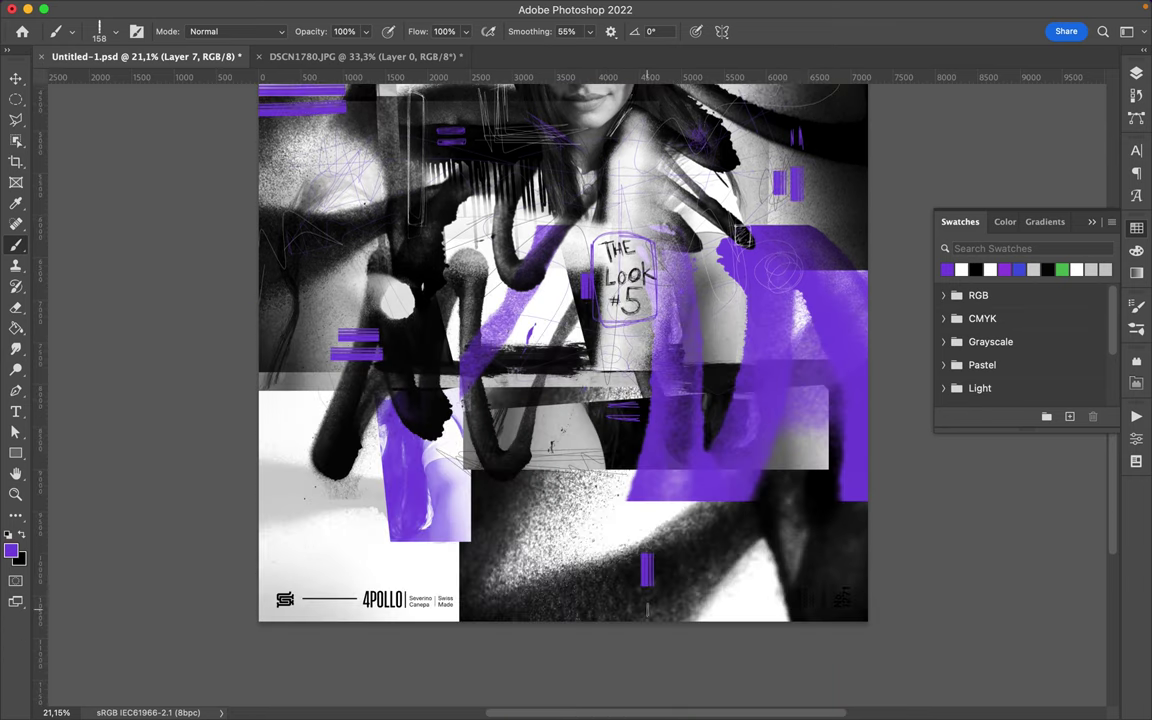
{"action": "scroll", "coordinate": [560, 400], "scroll_direction": "up", "scroll_amount": 5}
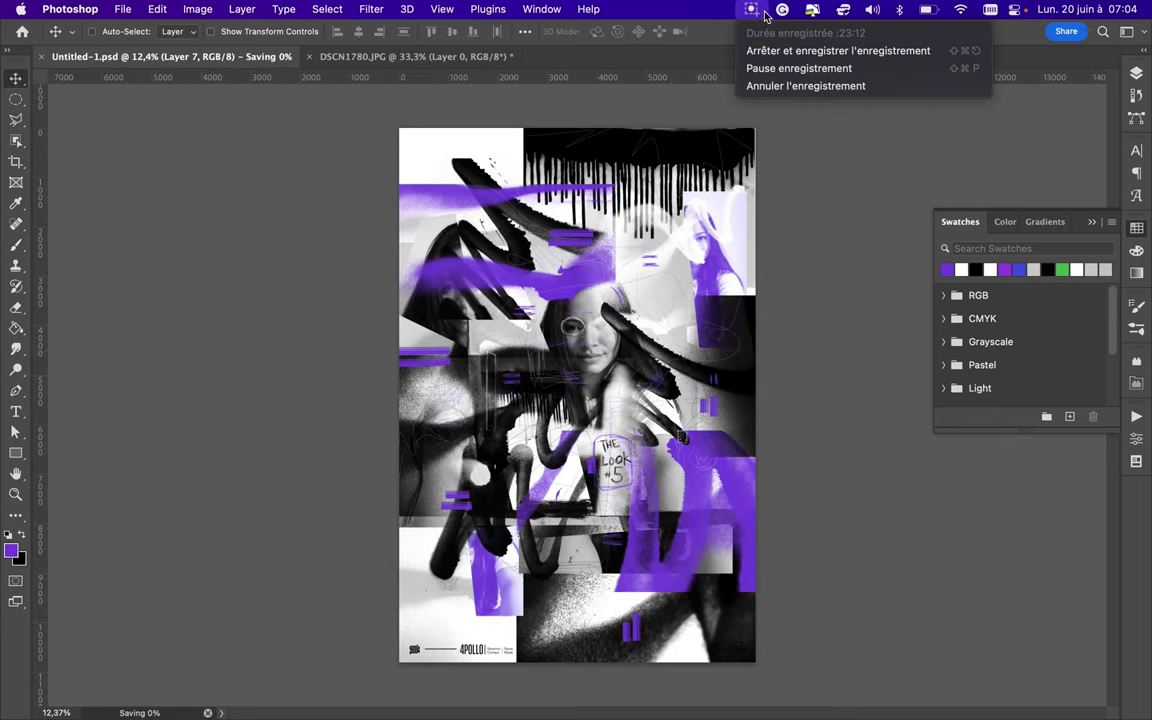